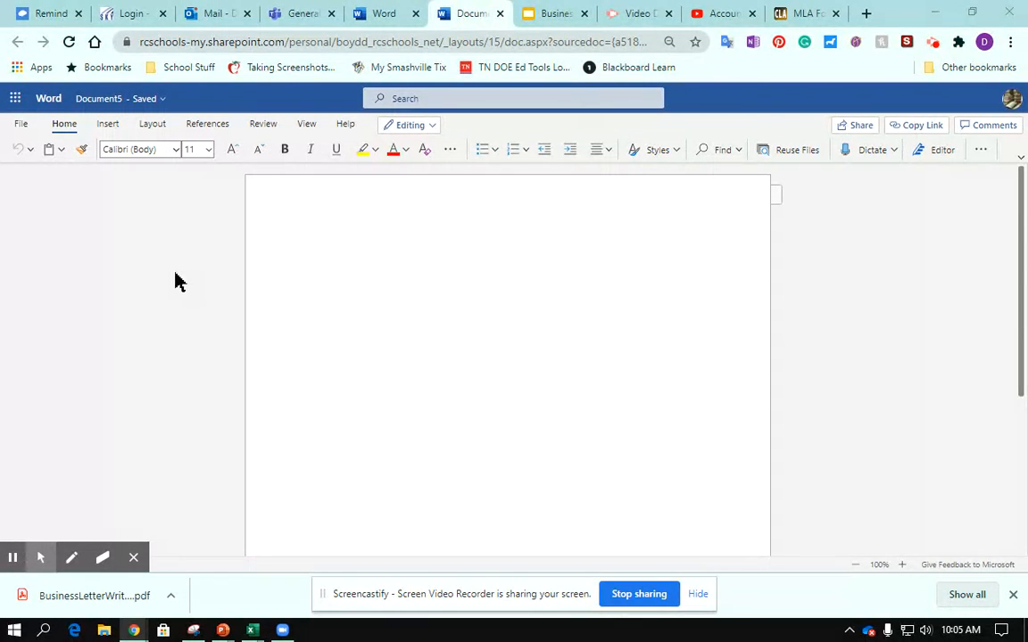
Step: Define custom page margins with a larger top margin, and set the spacing after paragraphs to 0 pt
left_click(152, 125)
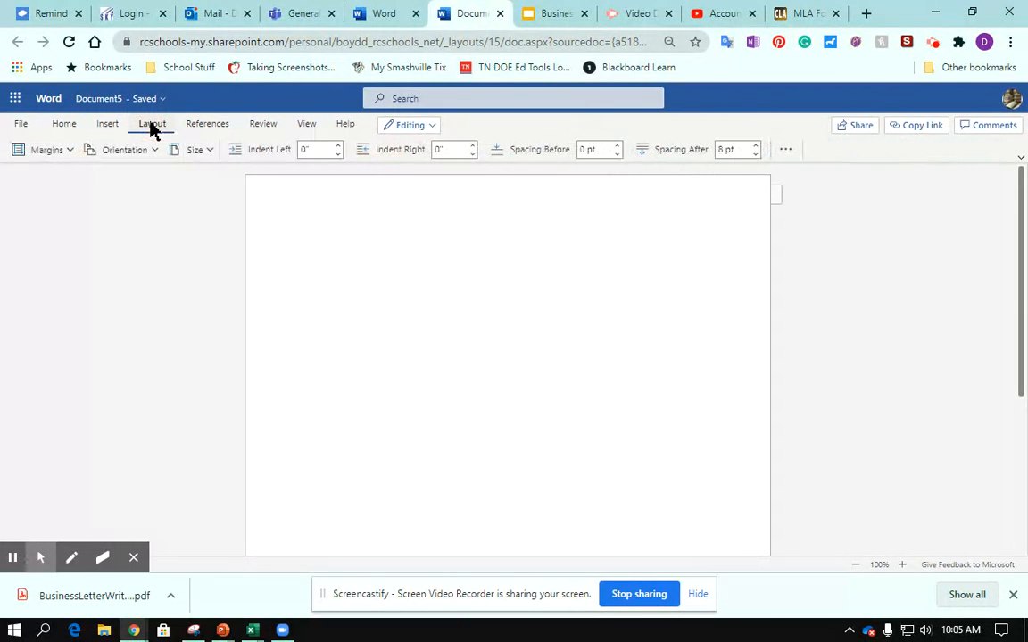
left_click(36, 151)
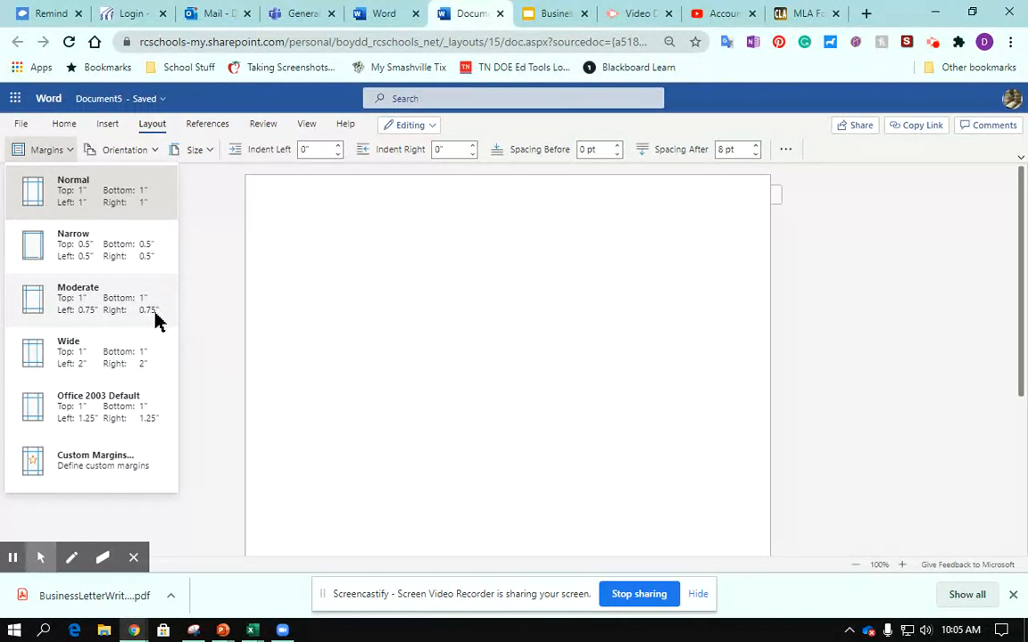
left_click(39, 461)
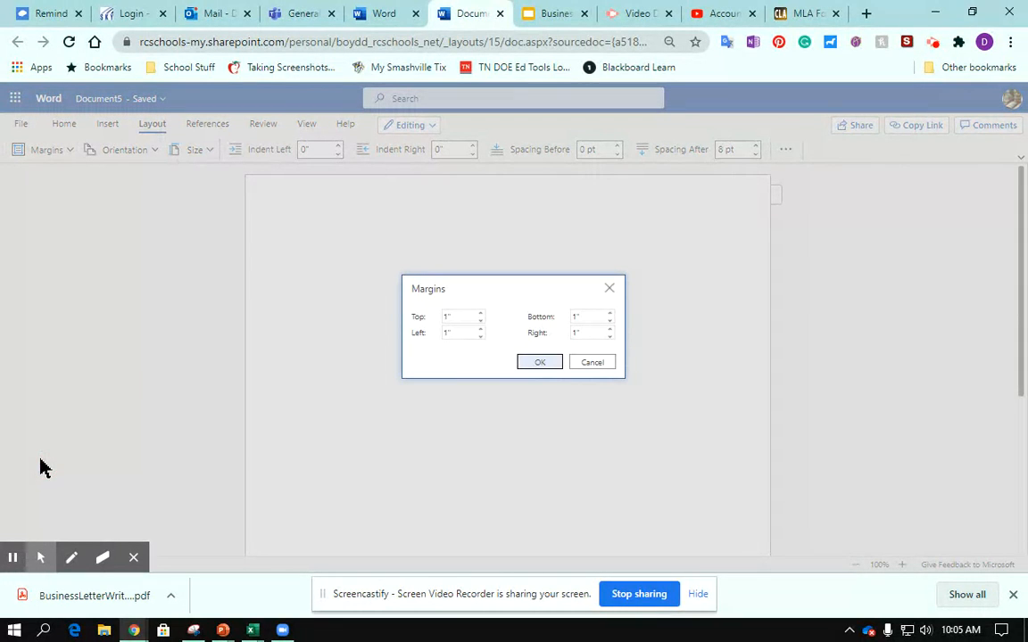
left_click(480, 313)
left_click(480, 313)
left_click(480, 313)
left_click(480, 314)
left_click(480, 314)
left_click(480, 314)
left_click(480, 314)
left_click(480, 314)
left_click(480, 314)
left_click(480, 314)
left_click(533, 363)
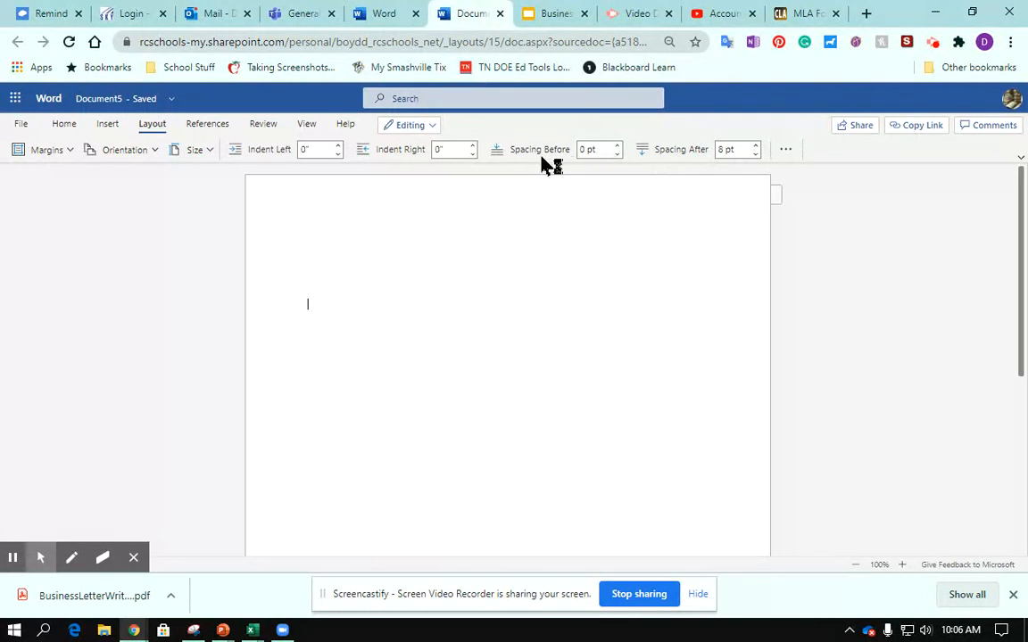
left_click(755, 154)
Step: Look through the available paper sizes and try landscape page orientation before returning to portrait
left_click(211, 154)
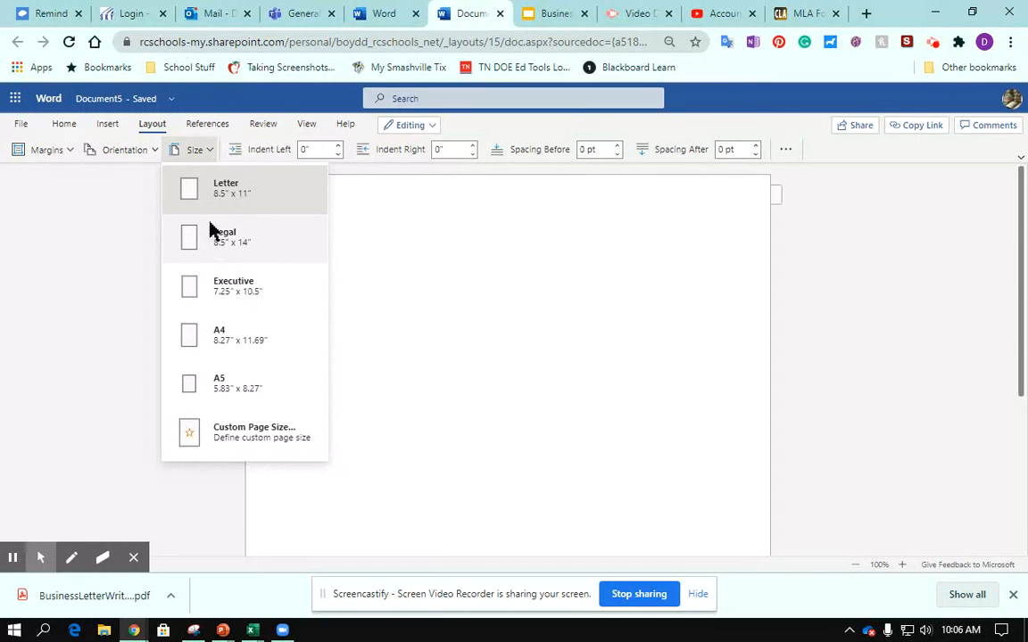
left_click(105, 245)
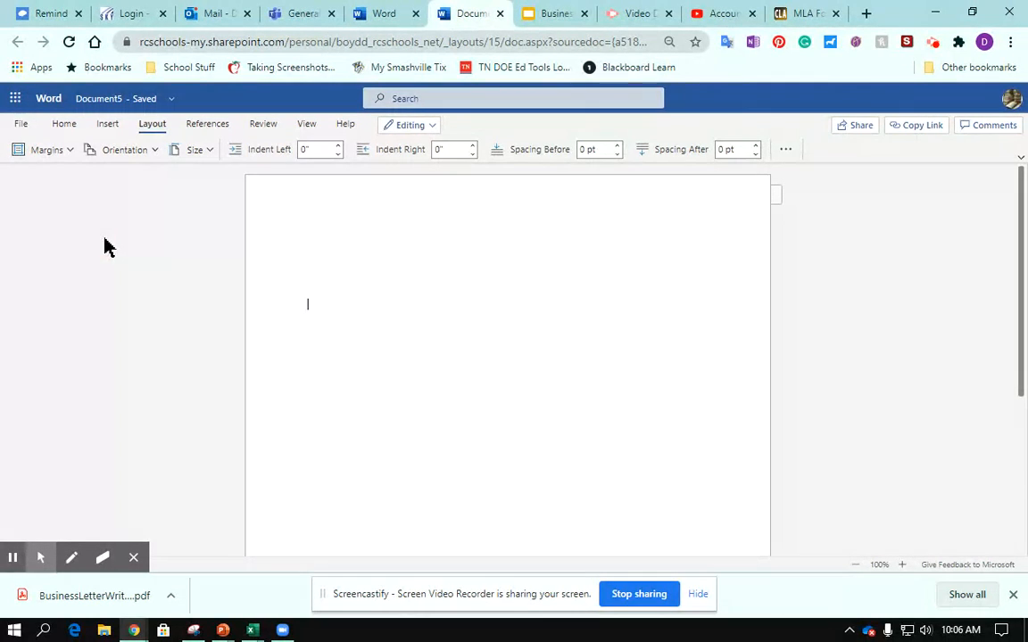
left_click(156, 152)
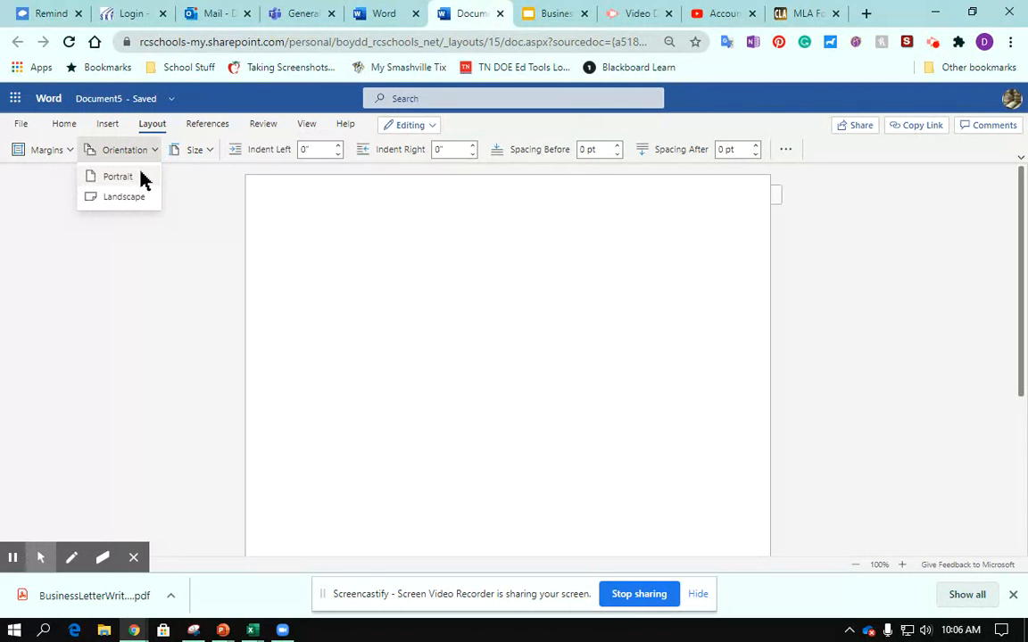
left_click(115, 178)
left_click(124, 152)
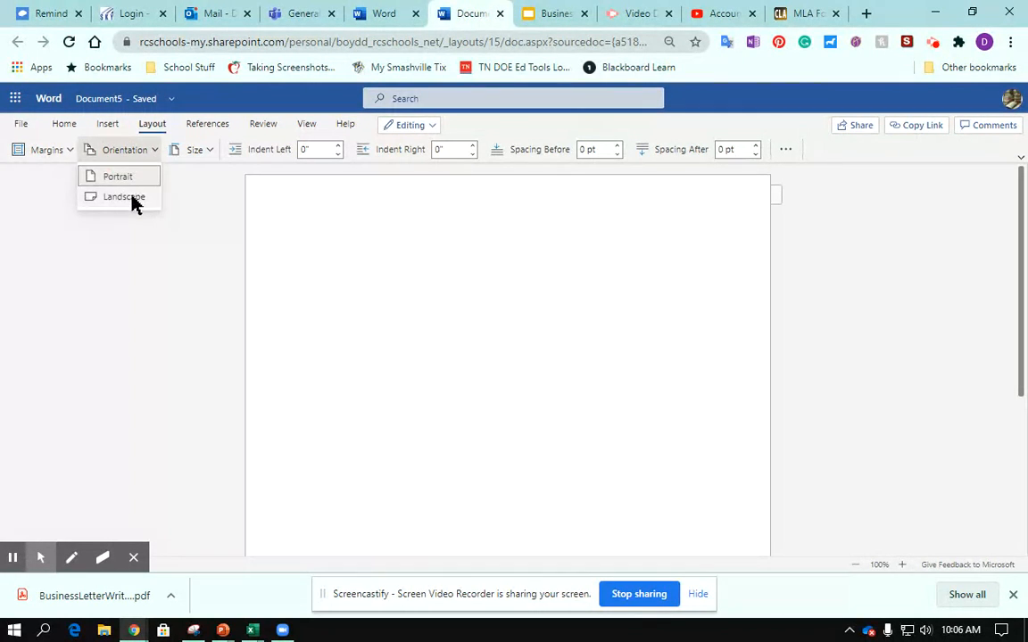
left_click(132, 200)
left_click(132, 154)
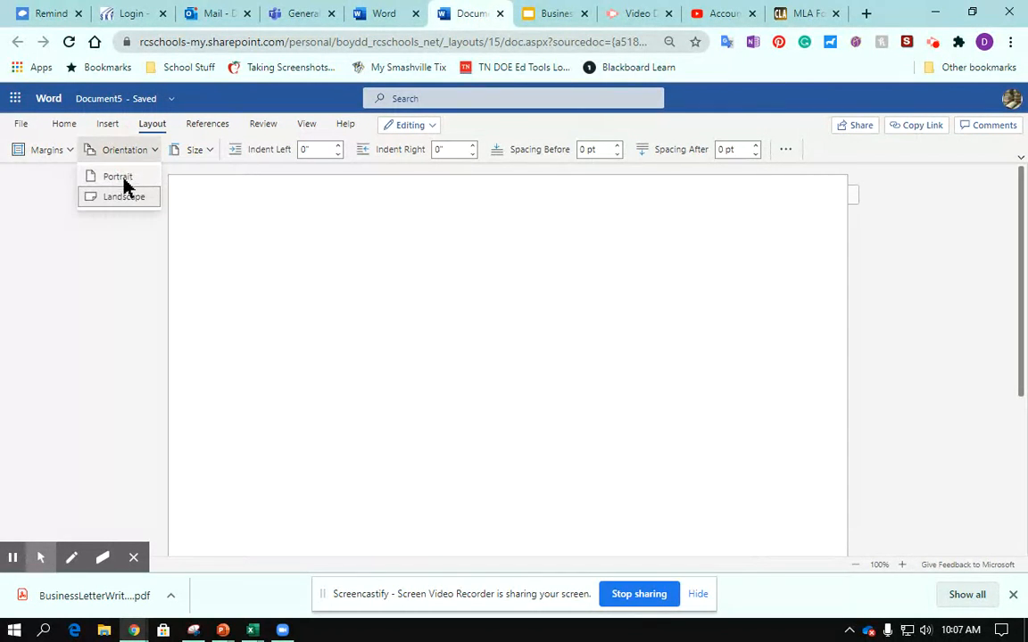
left_click(126, 182)
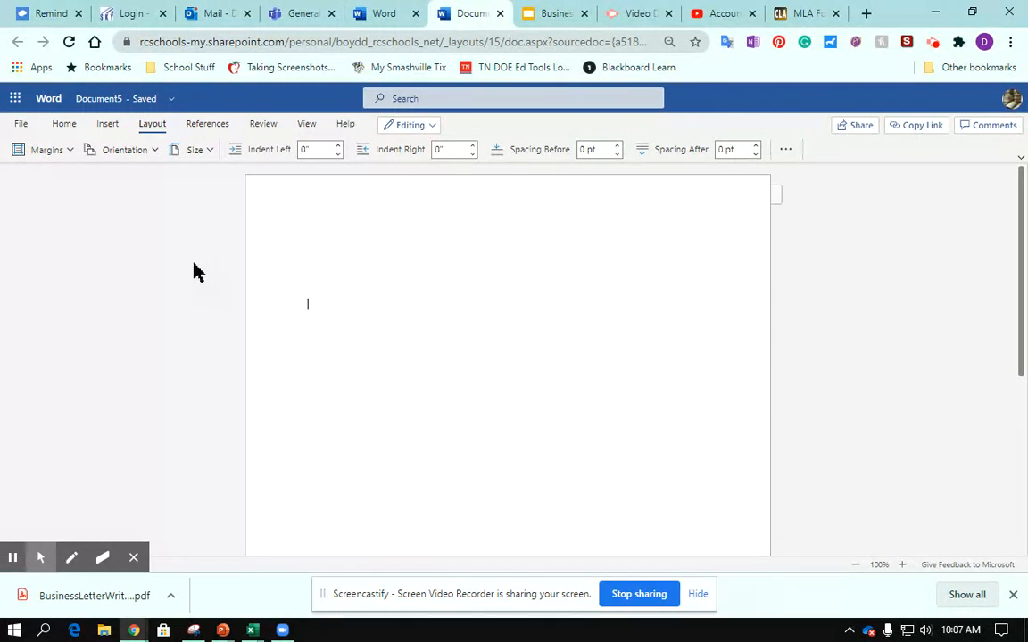
Step: Set the document's text font to Times New Roman at size 12
left_click(63, 124)
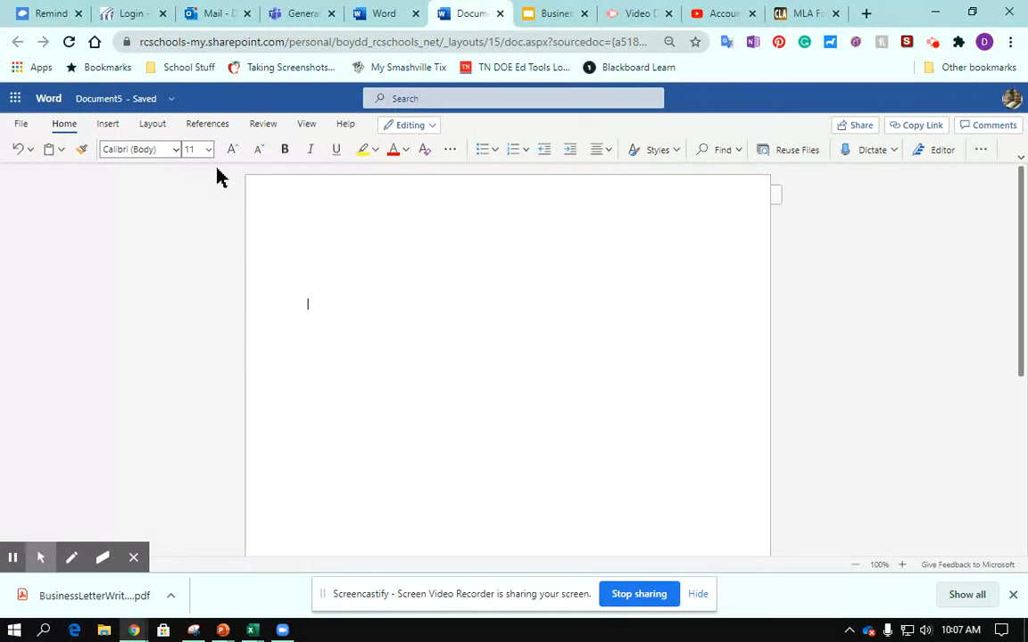
left_click(178, 150)
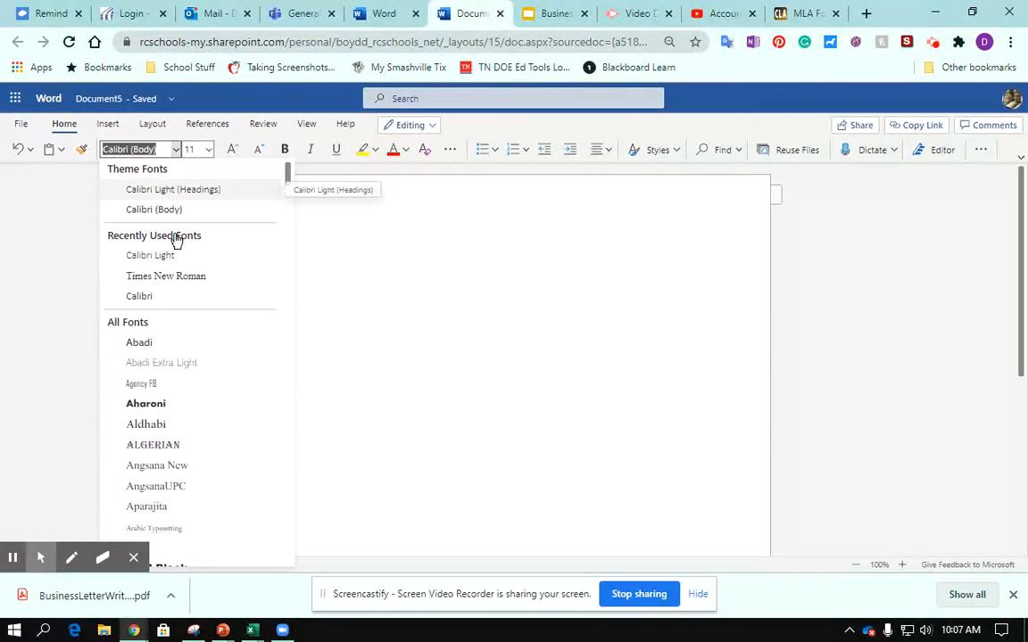
left_click(158, 282)
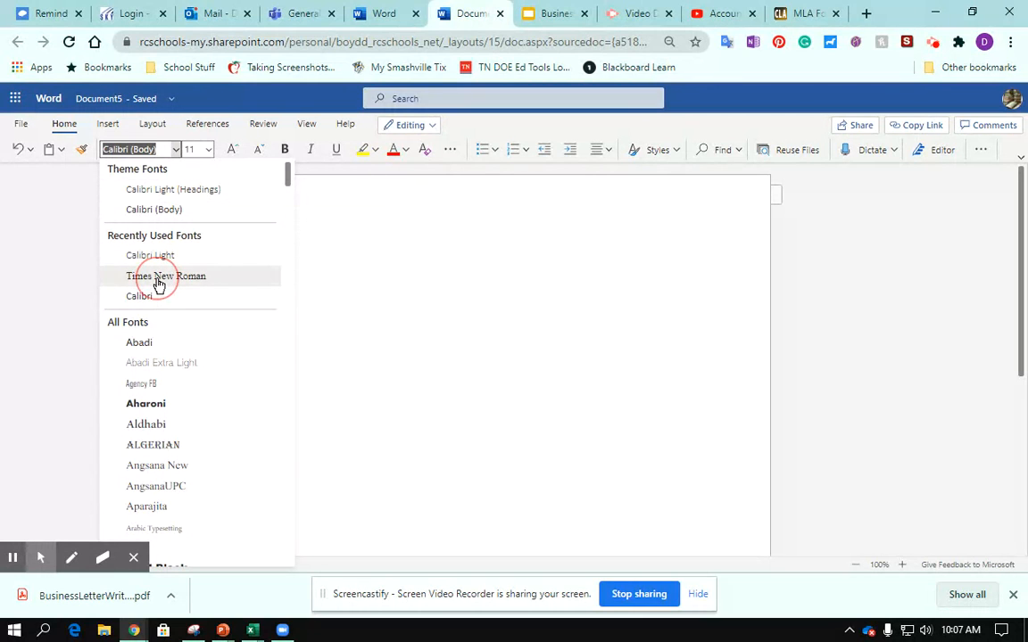
left_click(208, 152)
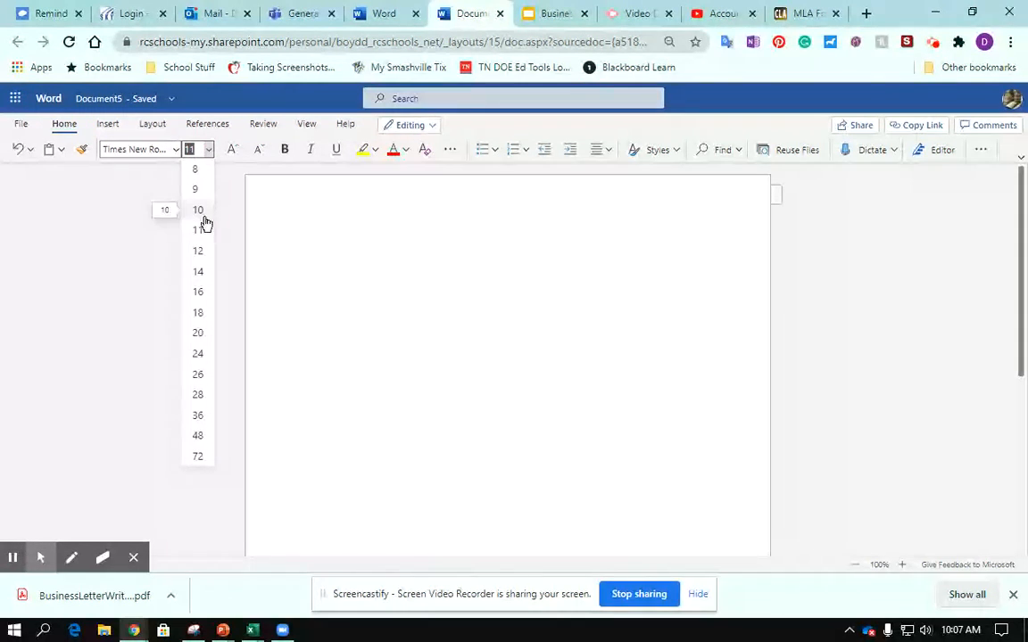
left_click(203, 252)
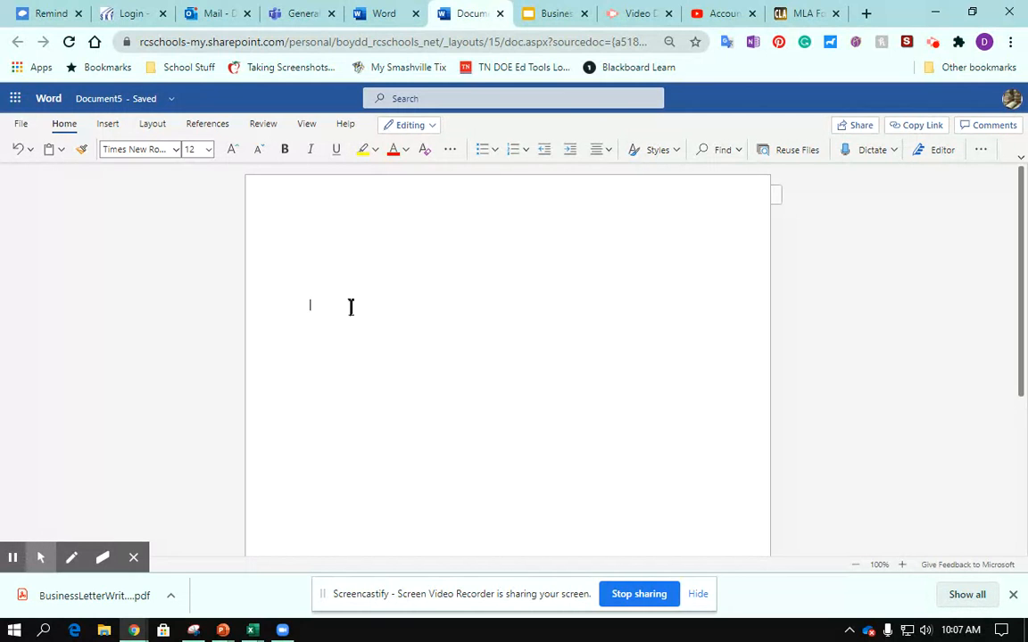
Step: Write "This is [teacher's name]'s class. She says we need to indent with the tab key. Do not use the space bar for formatting documents."
type("This is Mrs. Boyd's class.  She says w")
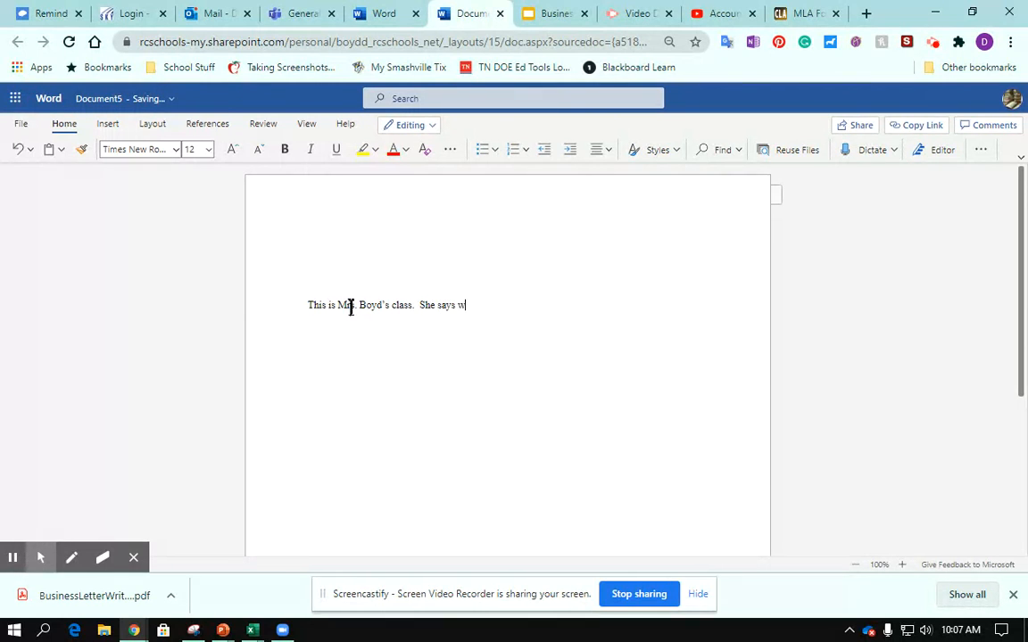
type("e need to indent with the tab ke")
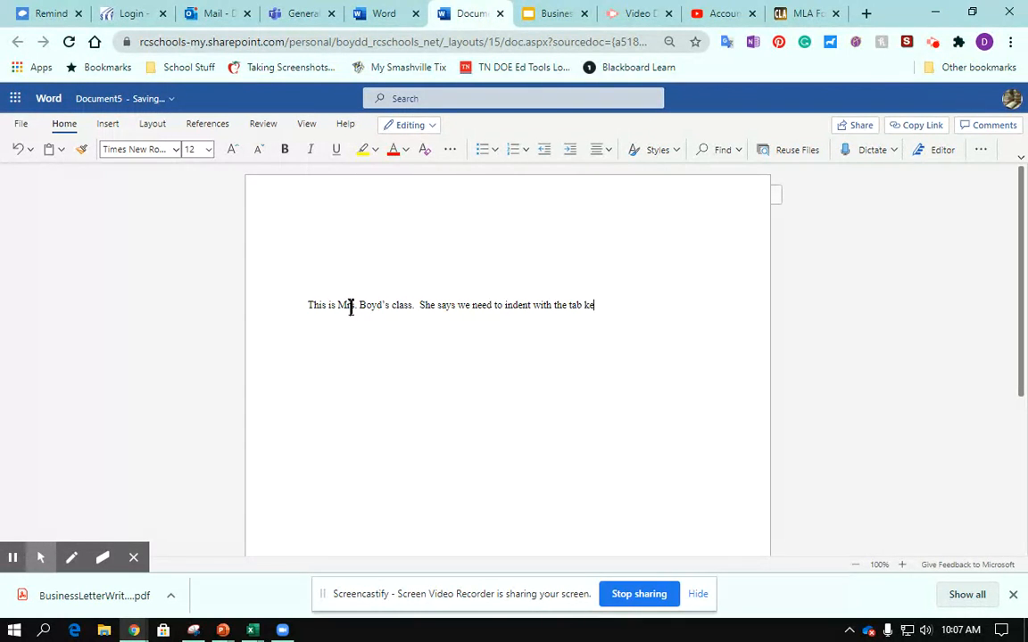
type("y.  Do not use the space bar ")
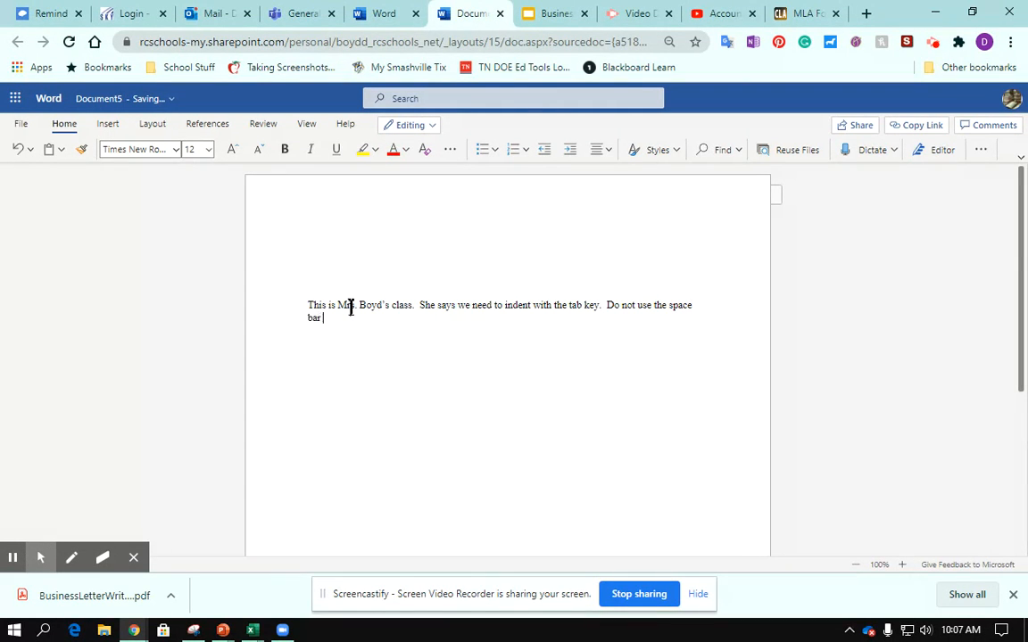
type("for formatting documents.")
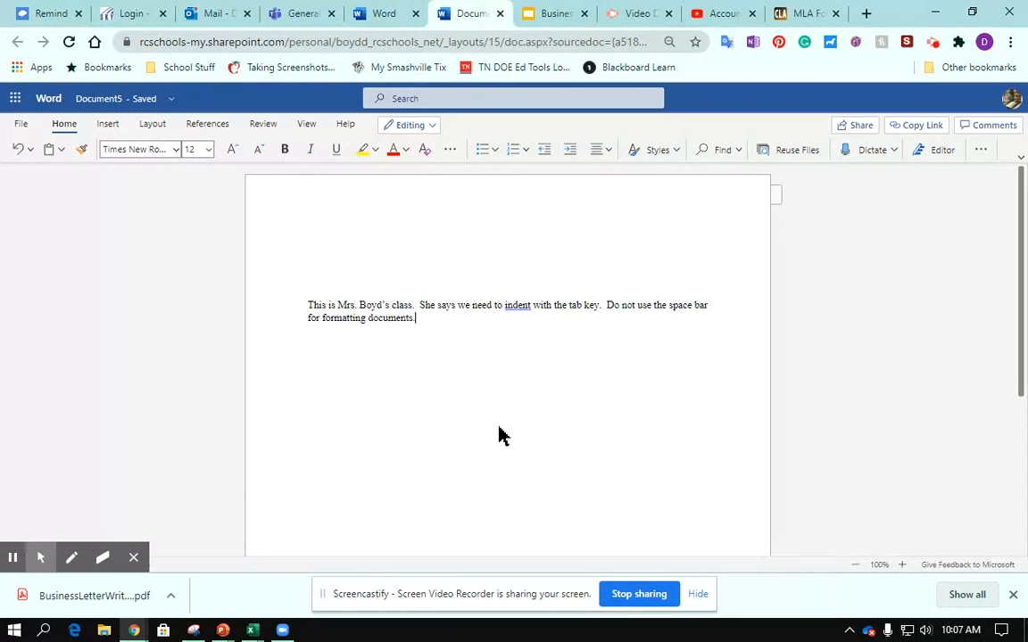
Step: Ignore the verb suggestion for "indent" and open the Editor to review its corrections and refinements
left_click(519, 304)
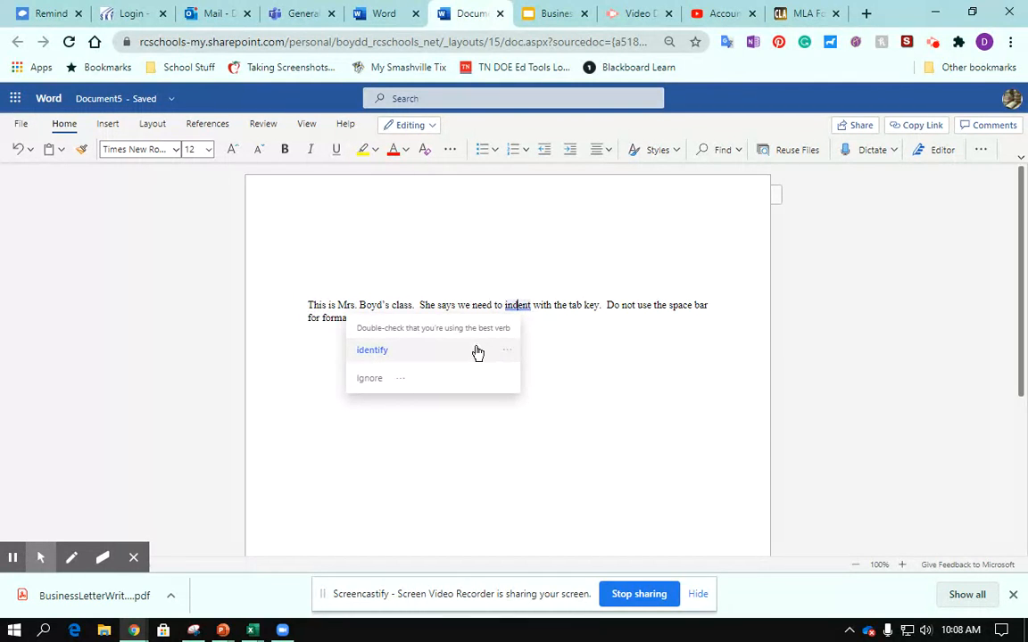
left_click(375, 384)
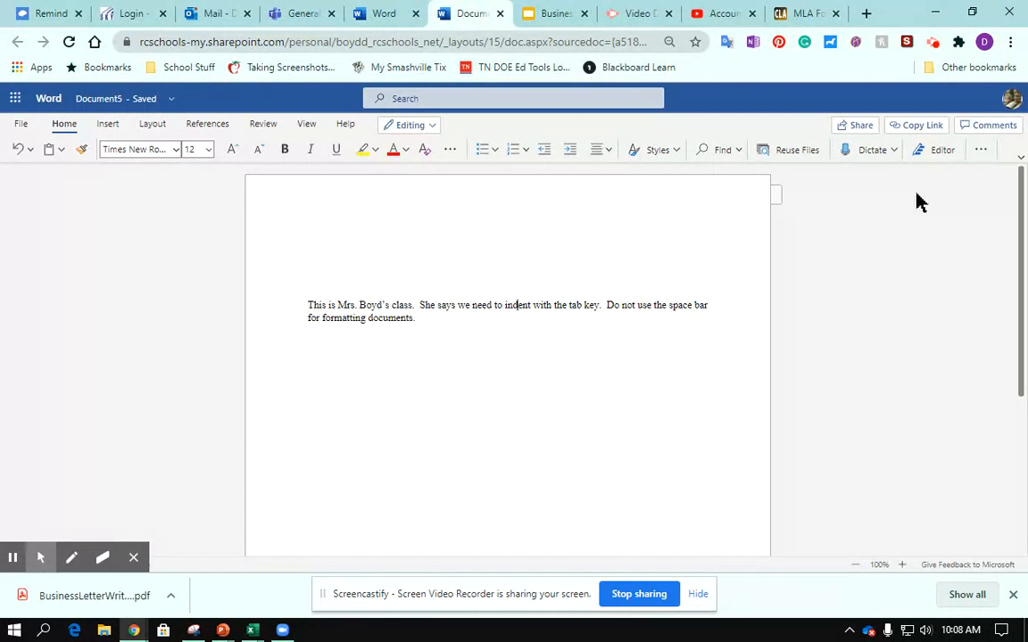
left_click(933, 157)
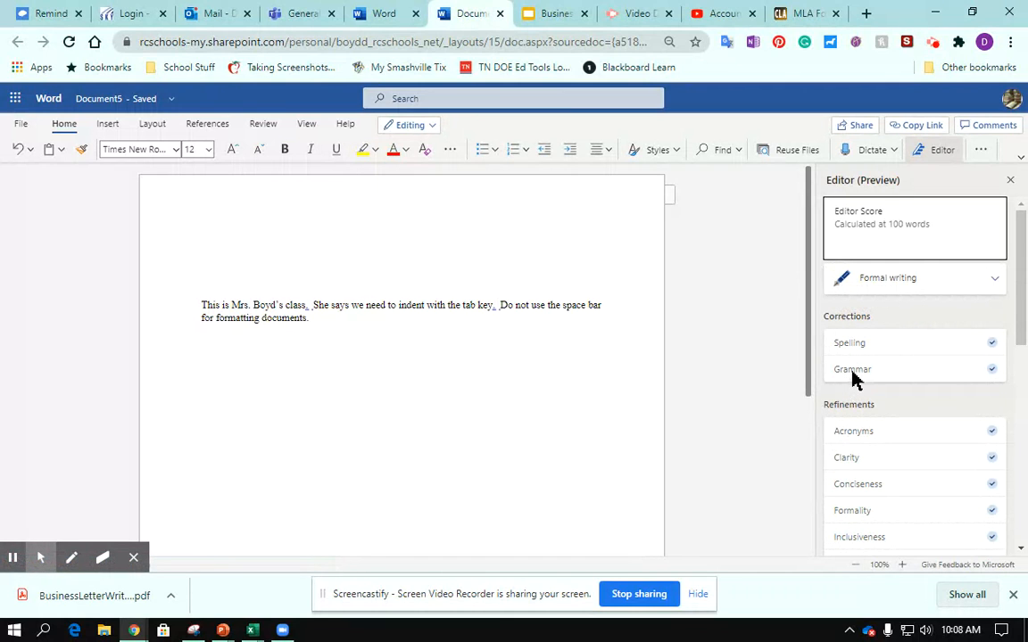
scroll(899, 375, "down", 2)
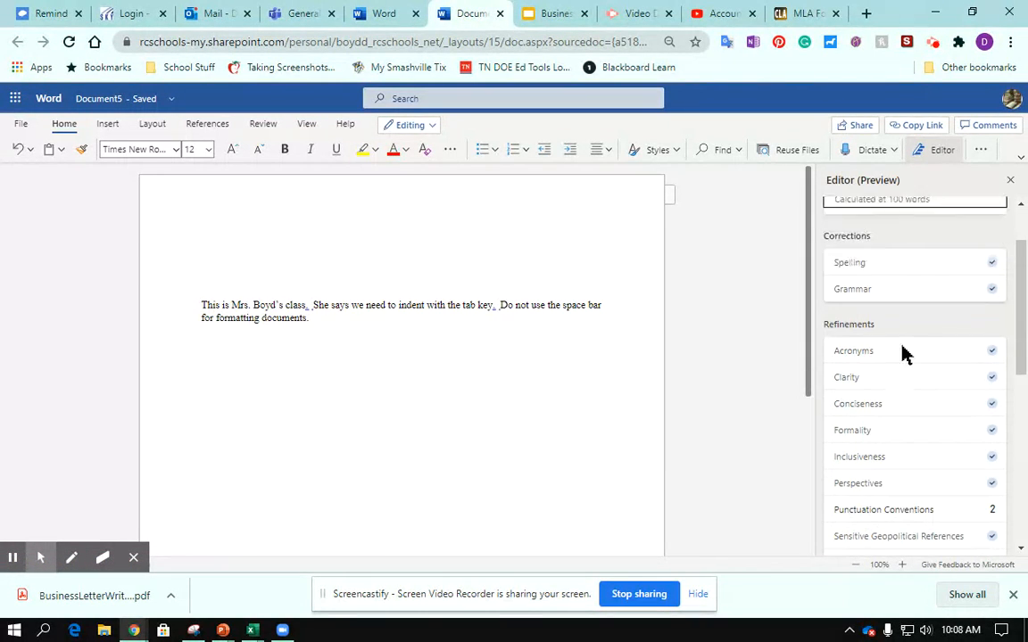
scroll(887, 355, "down", 2)
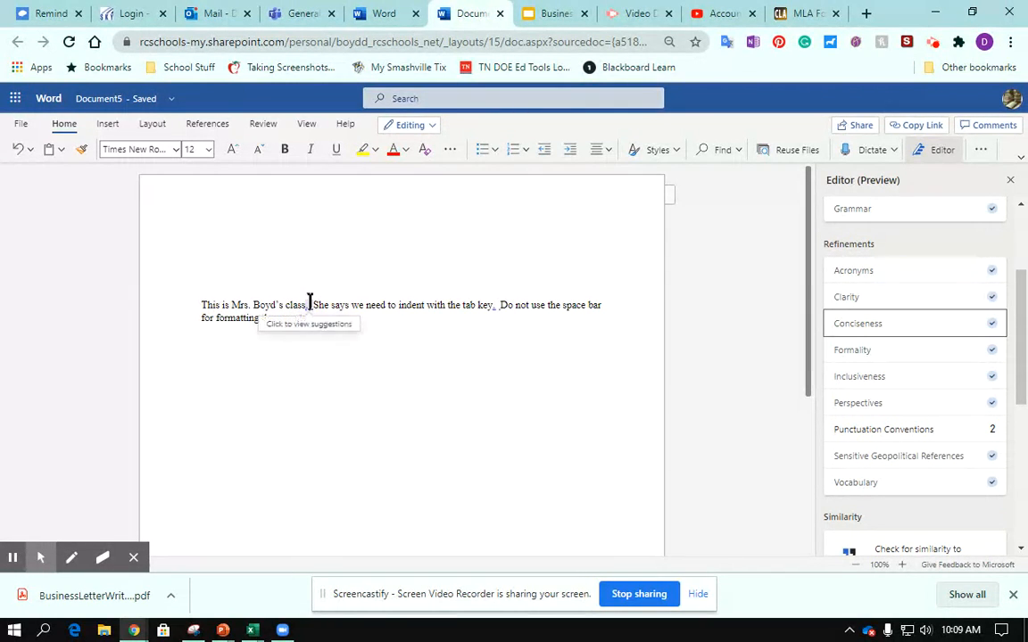
Step: Accept the suggested spacing corrections after "class." and after "key." in the paragraph
right_click(311, 300)
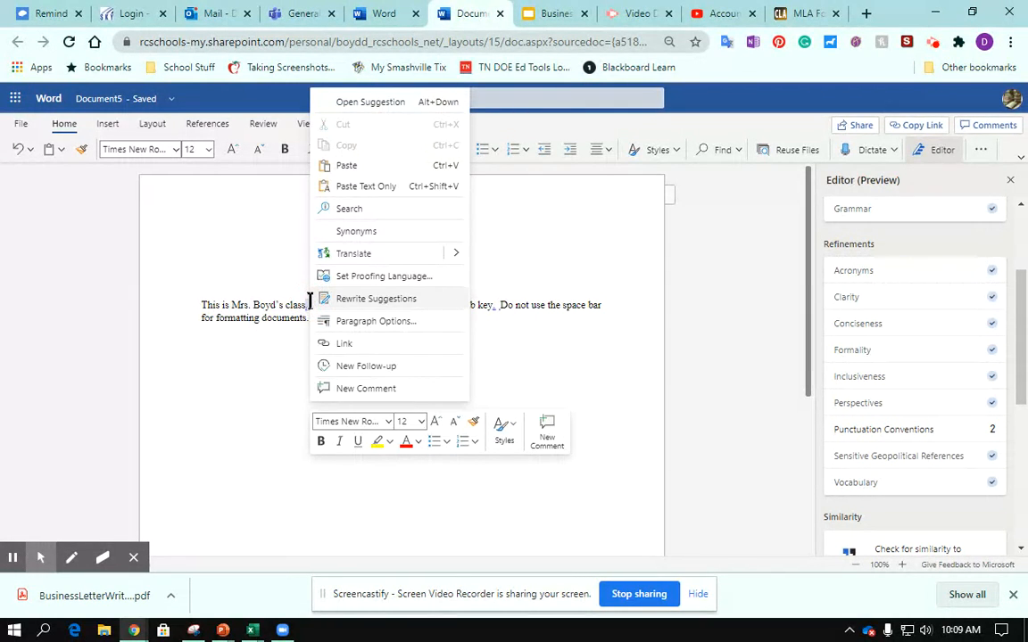
left_click(360, 104)
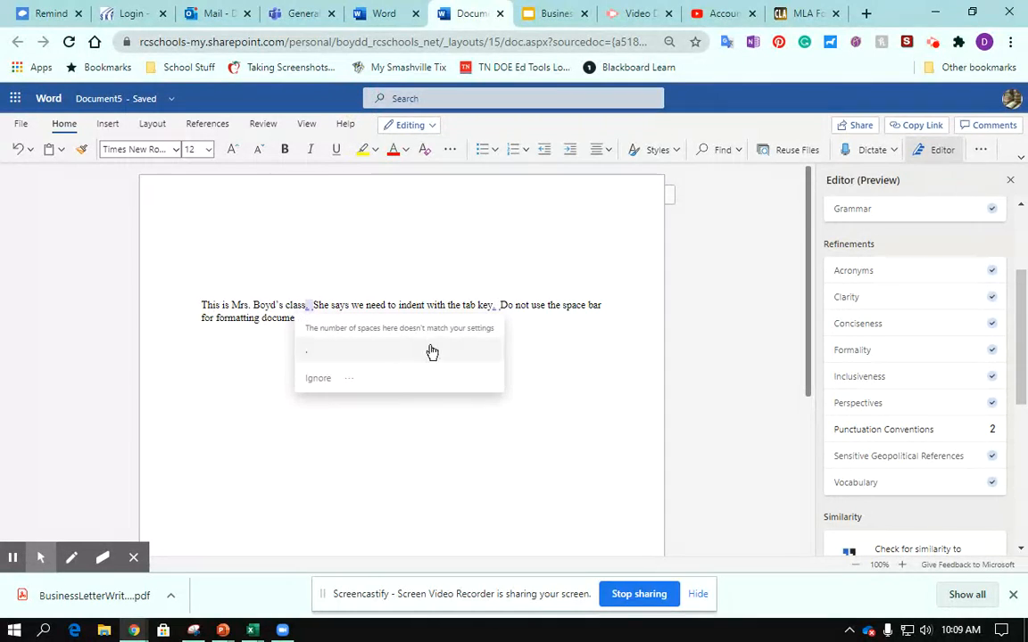
left_click(310, 353)
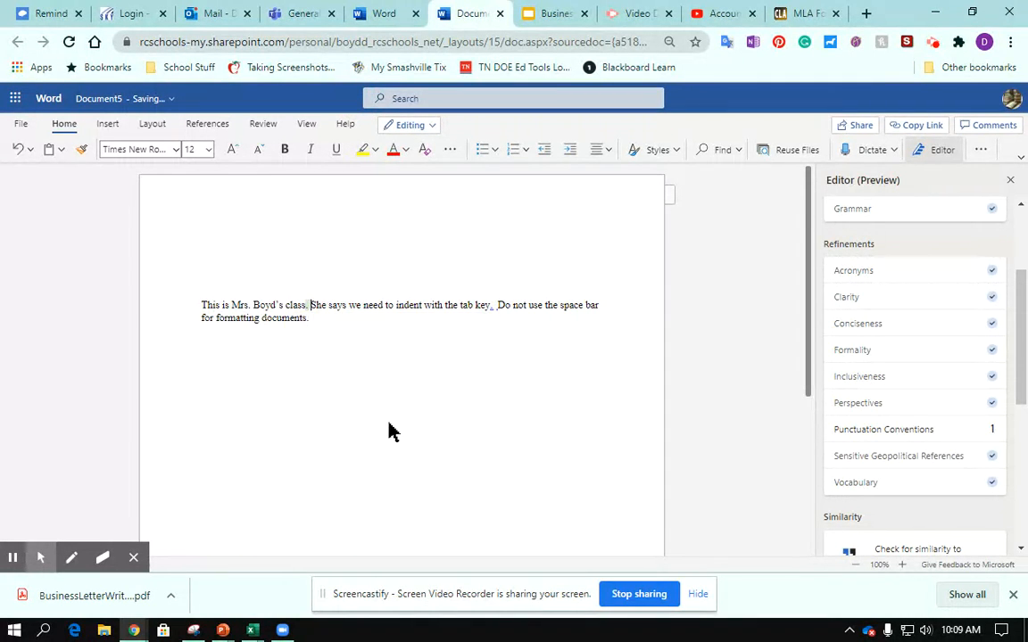
left_click(388, 431)
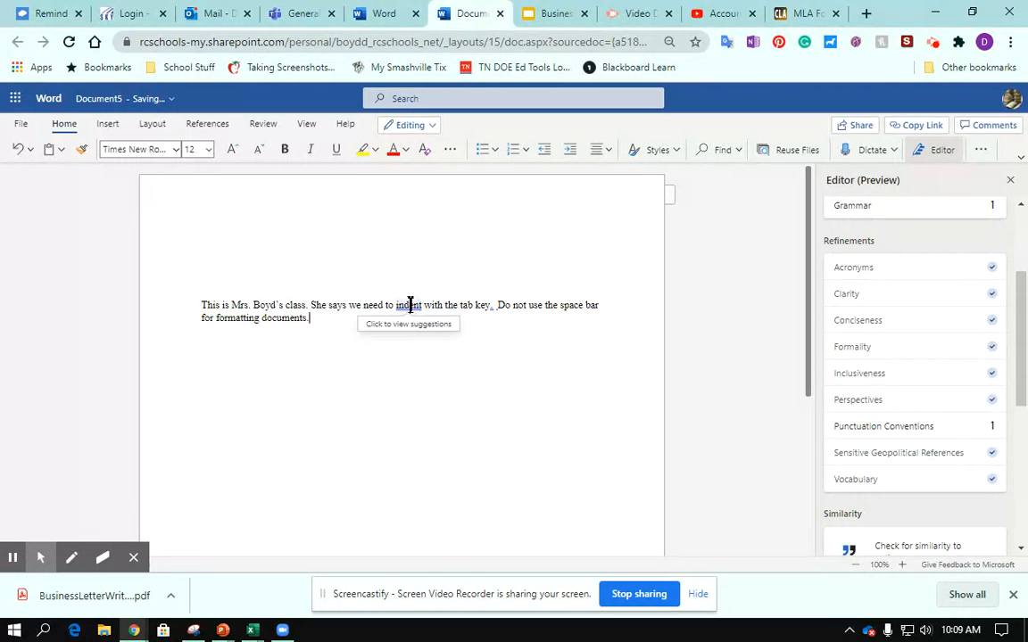
left_click(493, 303)
left_click(509, 356)
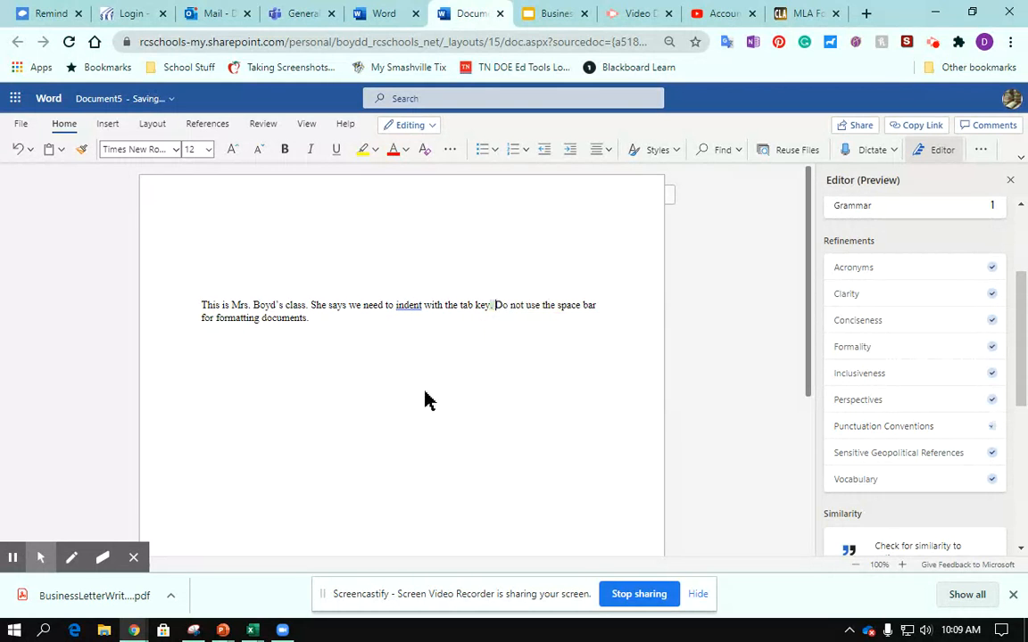
left_click(471, 440)
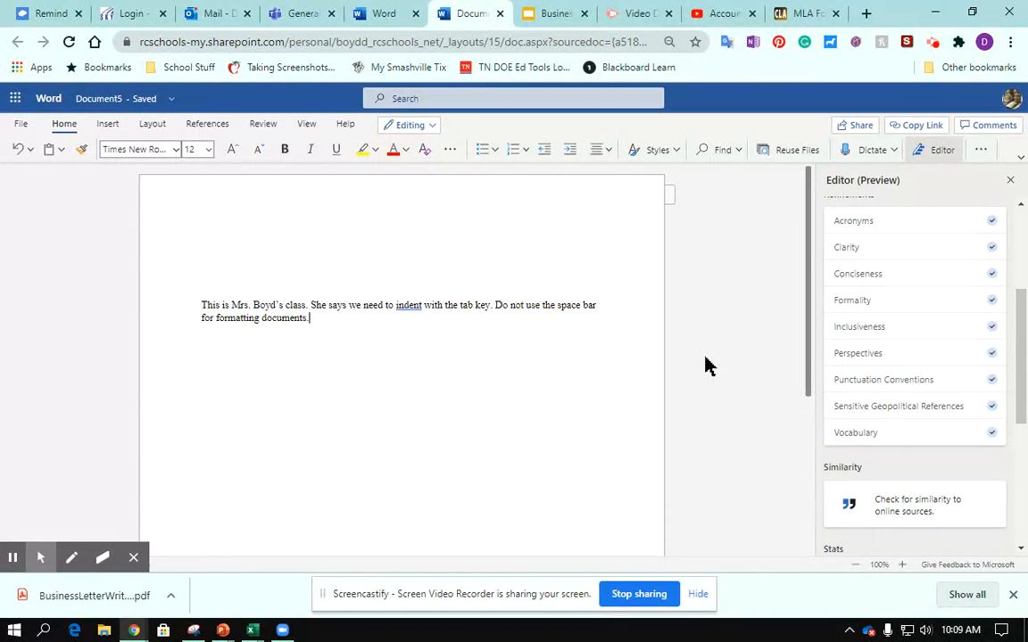
Step: Dismiss the repeated proofing flag on the word "indent" by ignoring its suggestion
left_click(412, 306)
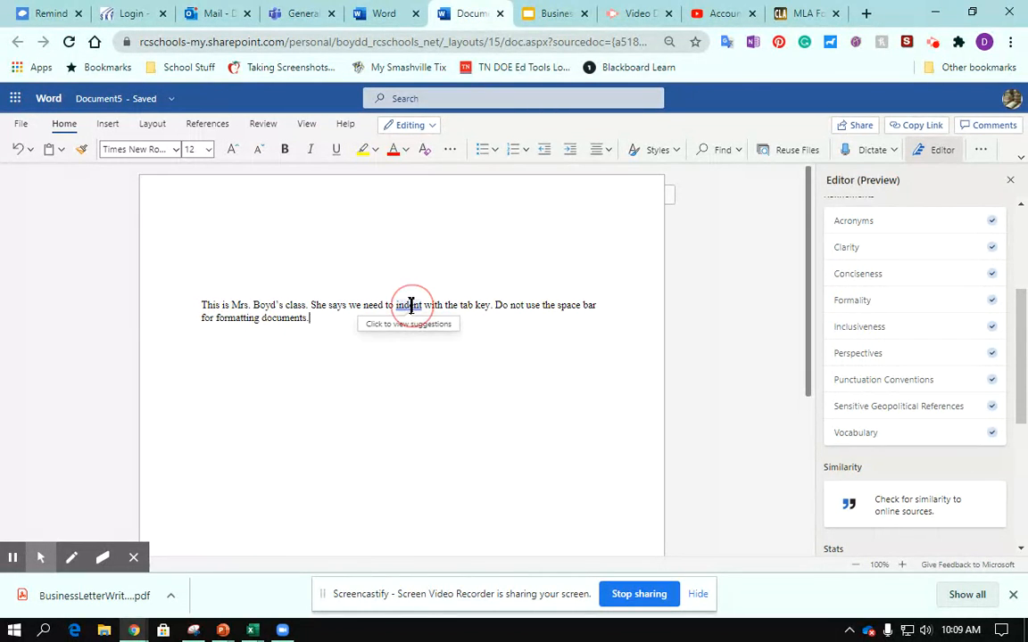
left_click(403, 380)
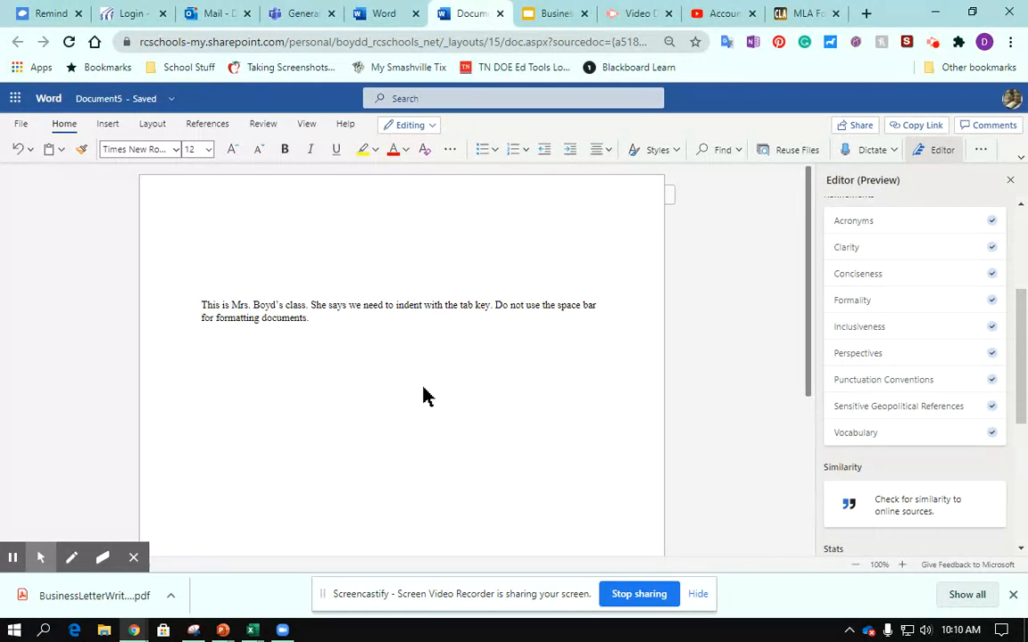
left_click(744, 272)
Step: Indent the first line of the paragraph with one tab
left_click(201, 307)
key("Tab")
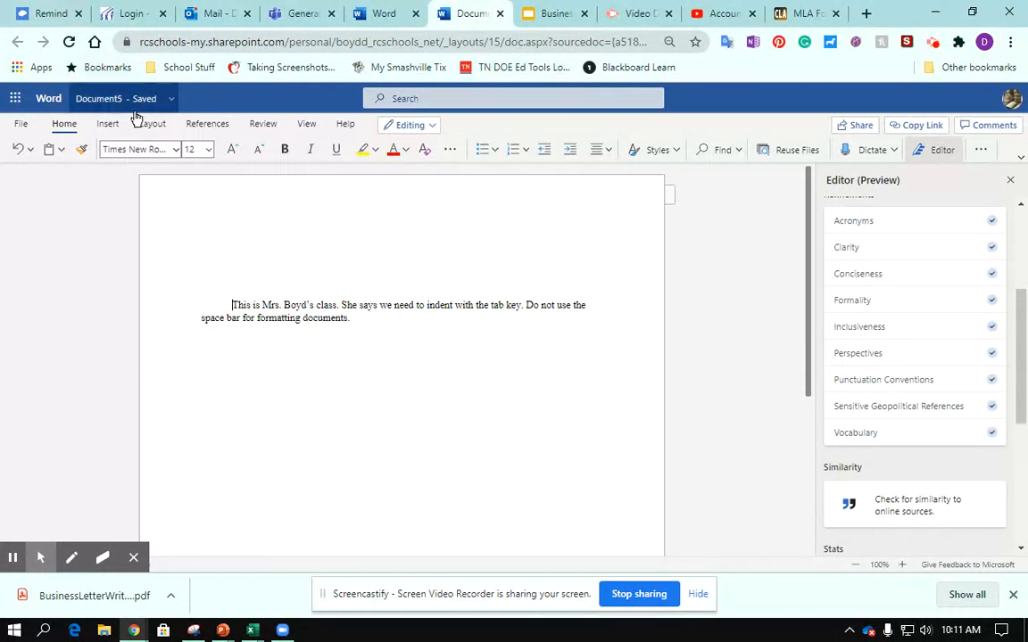
Step: Examine the available font names and font sizes for the paragraph text without choosing a new one
left_click(176, 152)
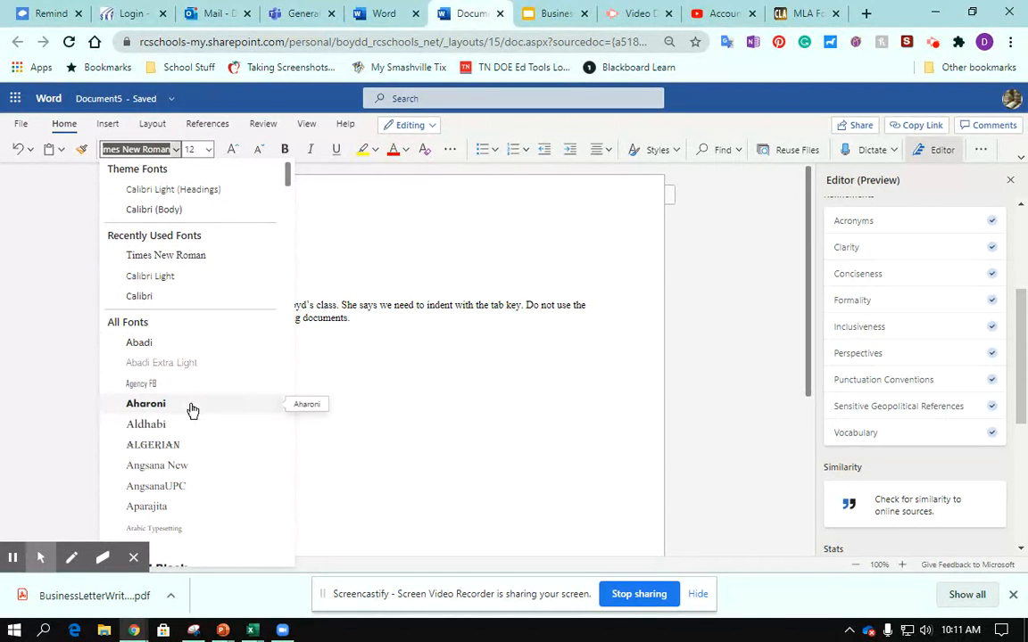
scroll(193, 410, "down", 3)
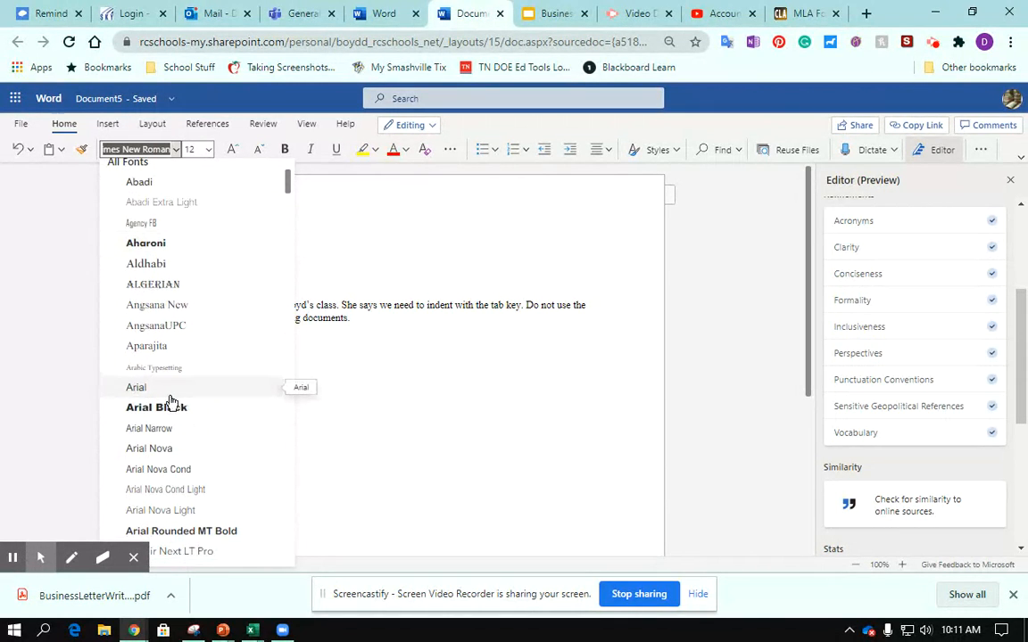
scroll(222, 449, "down", 3)
scroll(224, 475, "down", 1)
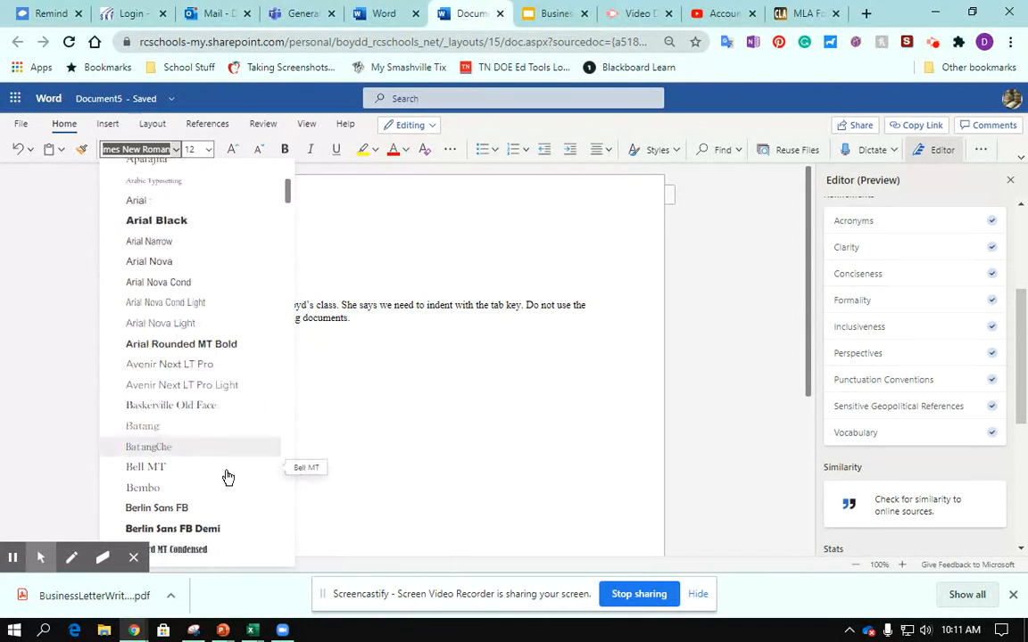
scroll(223, 464, "down", 1)
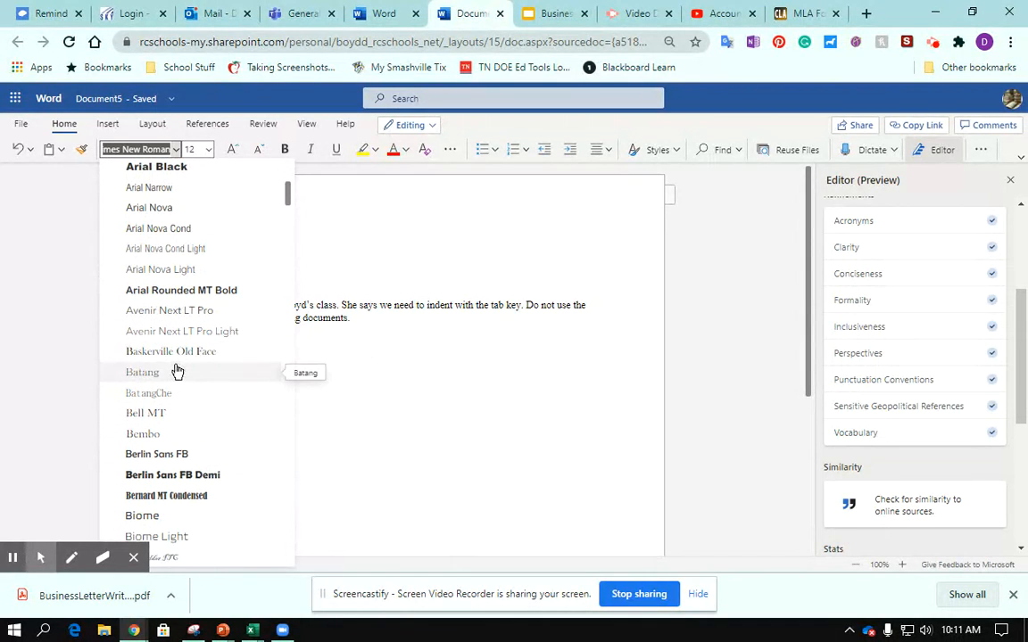
scroll(201, 412, "down", 3)
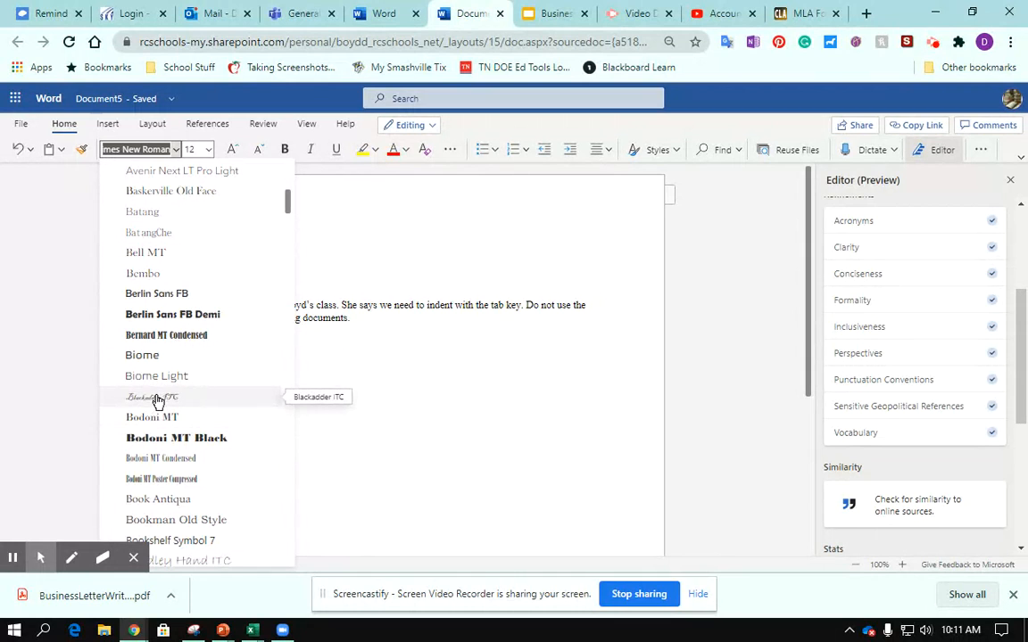
scroll(212, 415, "down", 2)
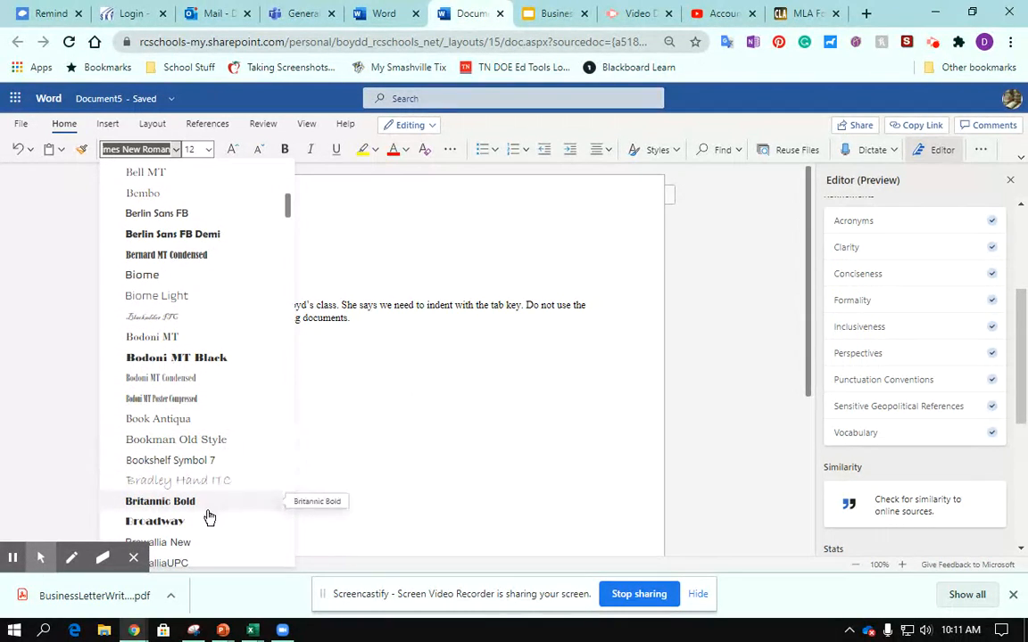
scroll(208, 522, "down", 2)
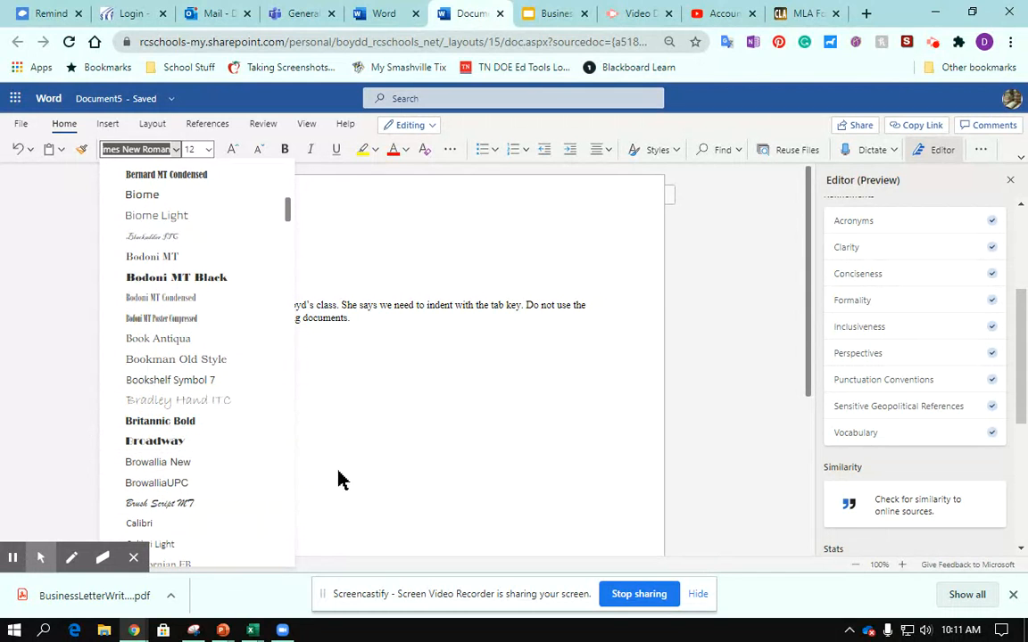
left_click(415, 344)
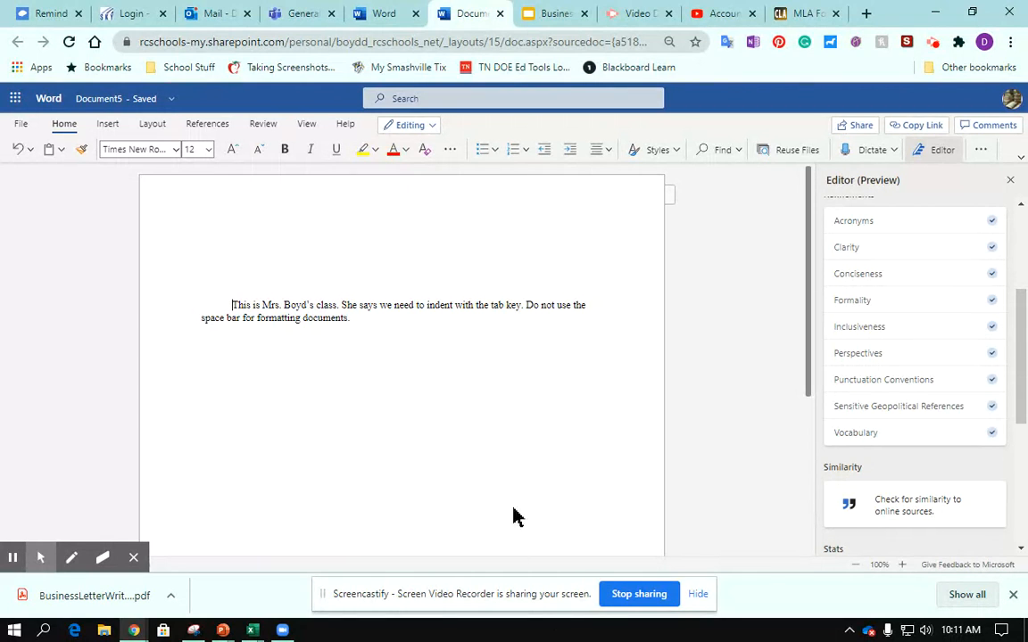
left_click(210, 154)
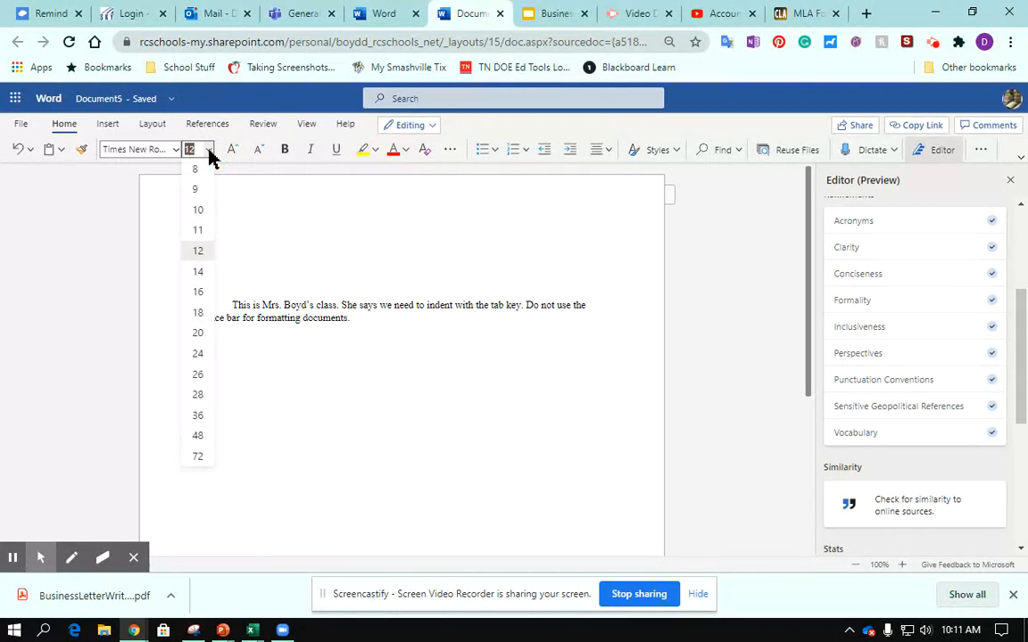
left_click(210, 154)
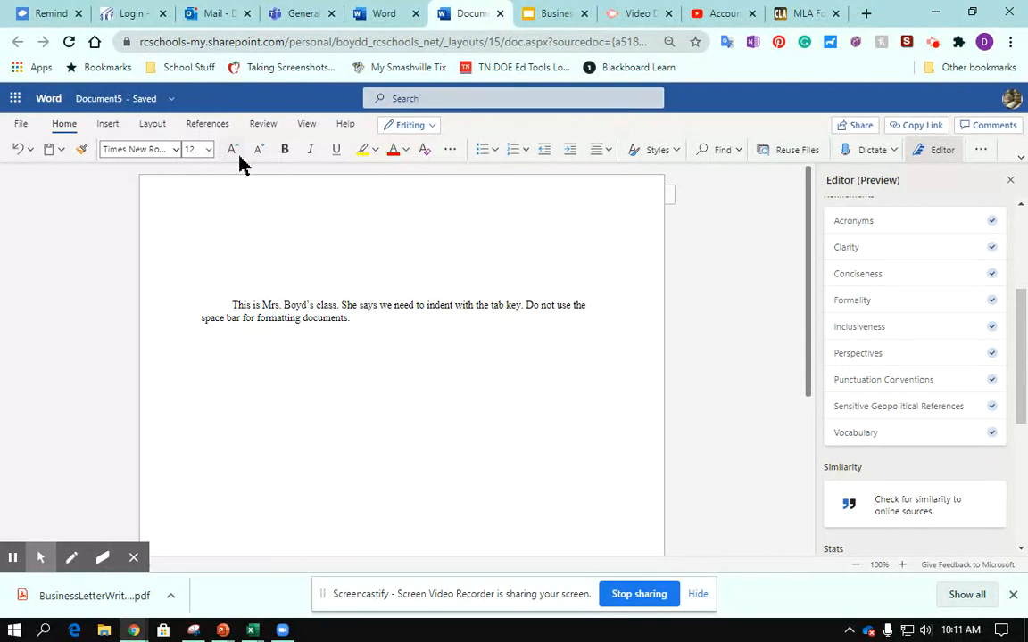
Step: Remove the tab before the paragraph's first line, and increase the whole paragraph's indent once and decrease it back to the margin
left_click(237, 311)
key("BackSpace")
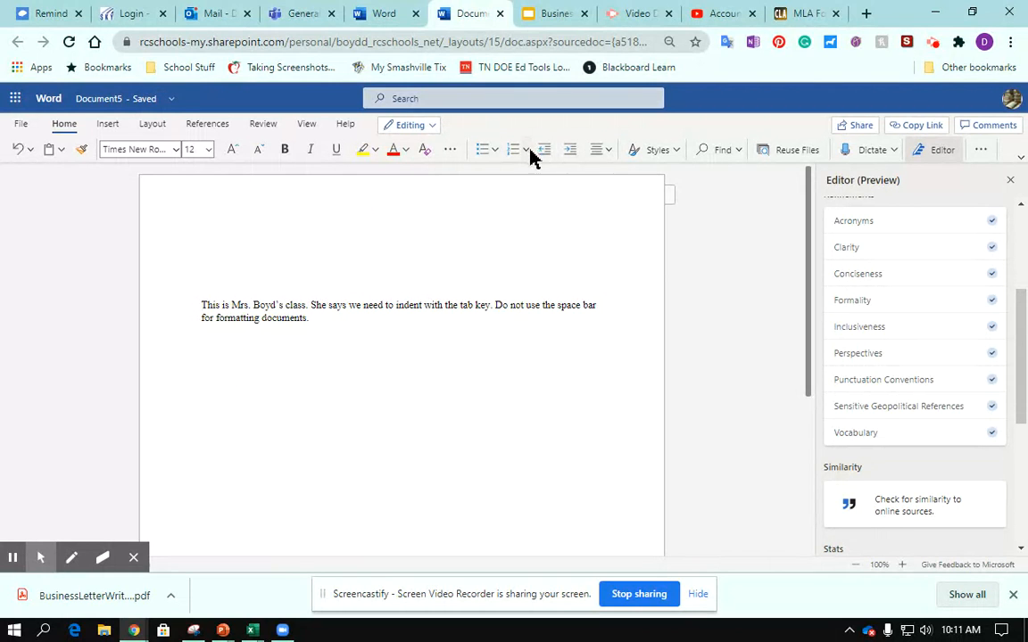
left_click(570, 154)
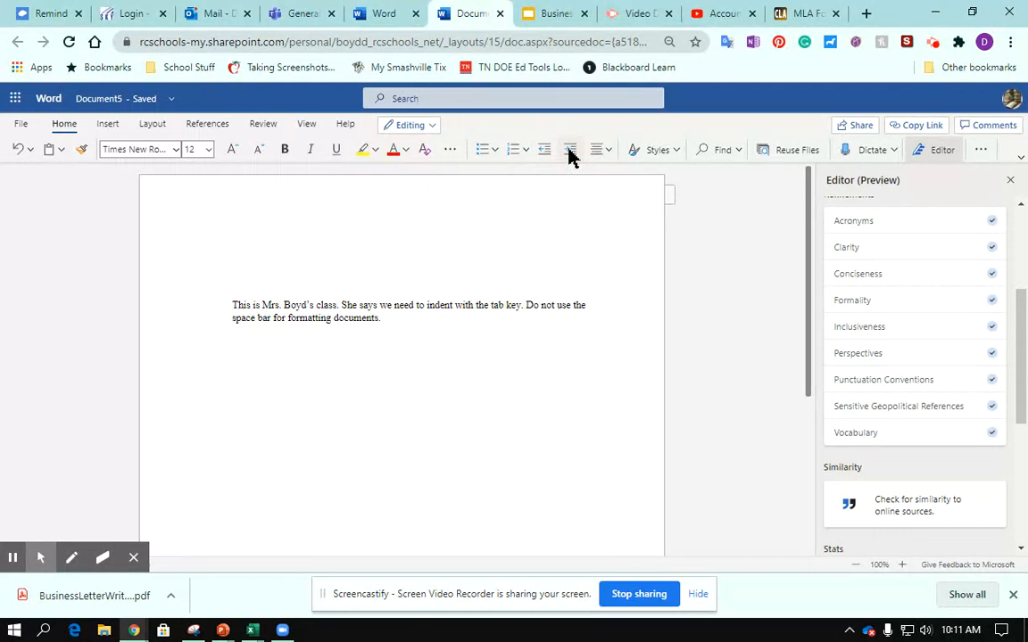
left_click(542, 149)
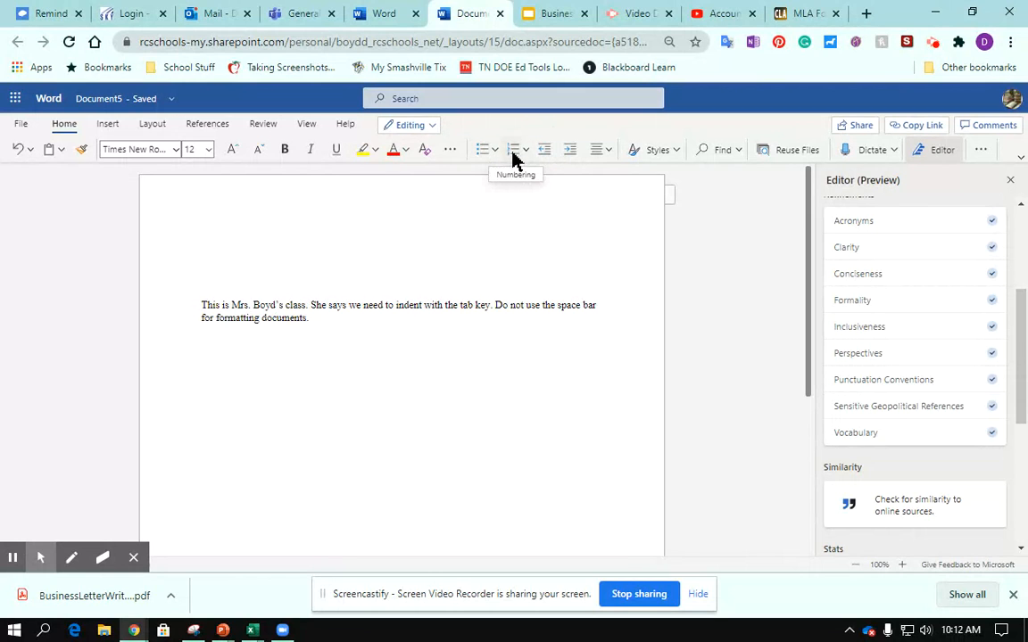
Step: Try the Align Left option on the paragraph and center it on the page
left_click(603, 151)
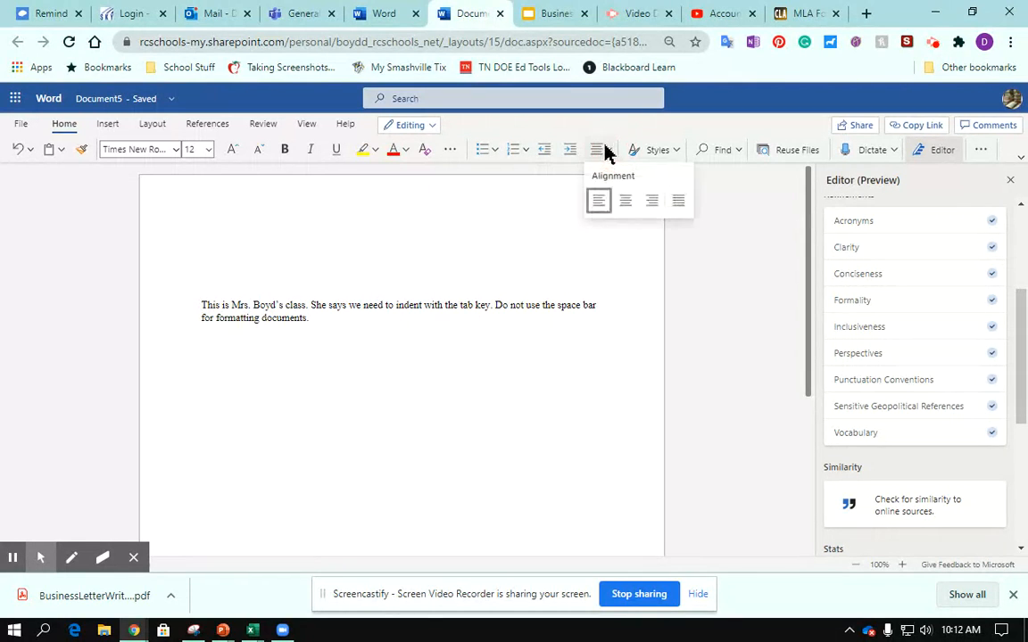
left_click(596, 210)
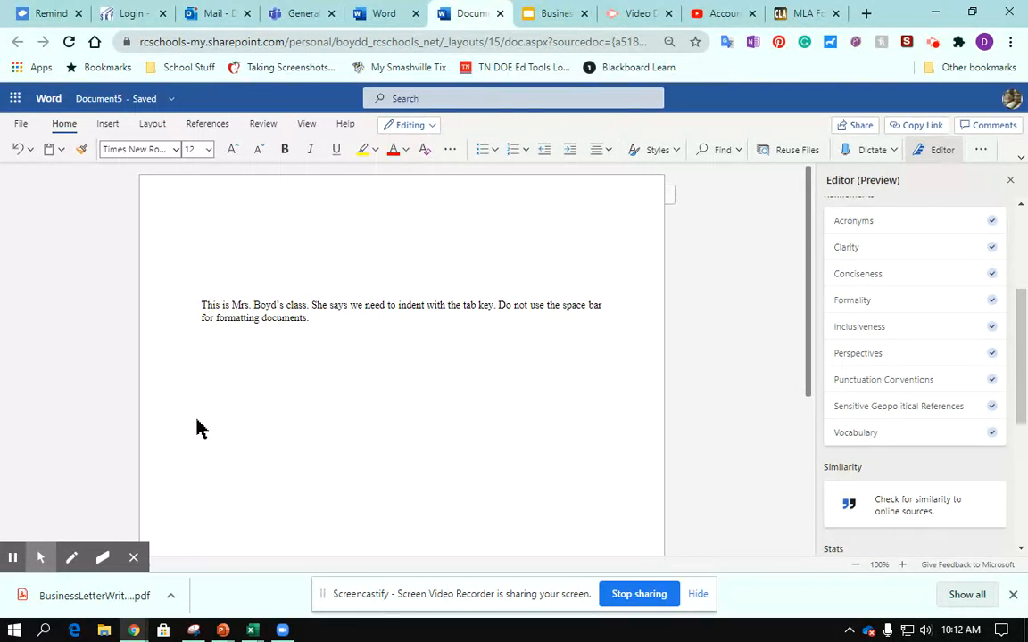
left_click(599, 153)
left_click(625, 201)
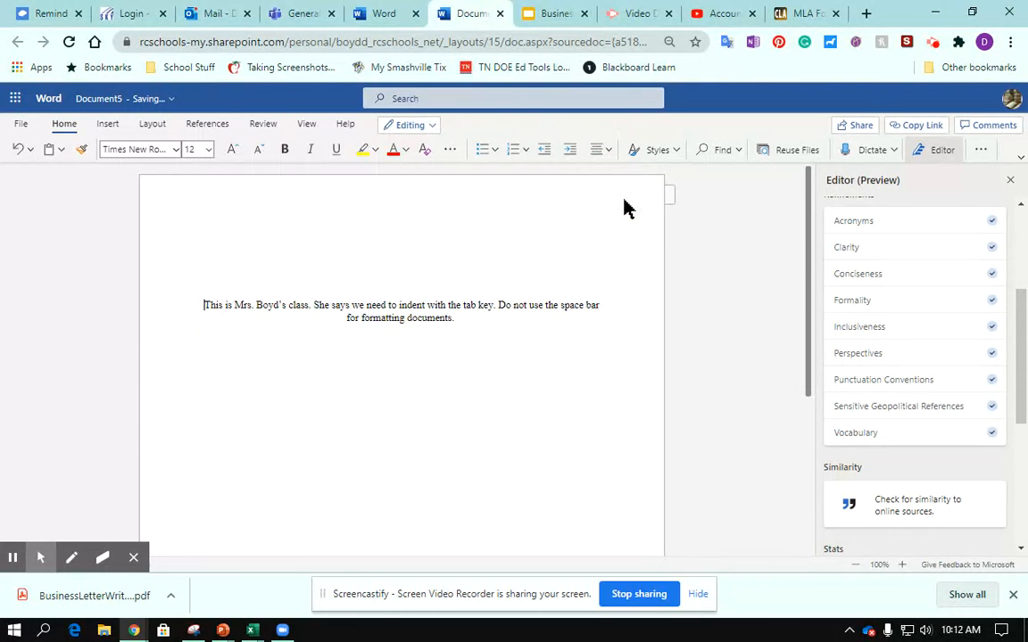
Step: Try right alignment on the paragraph and switch it to justified alignment
left_click(602, 149)
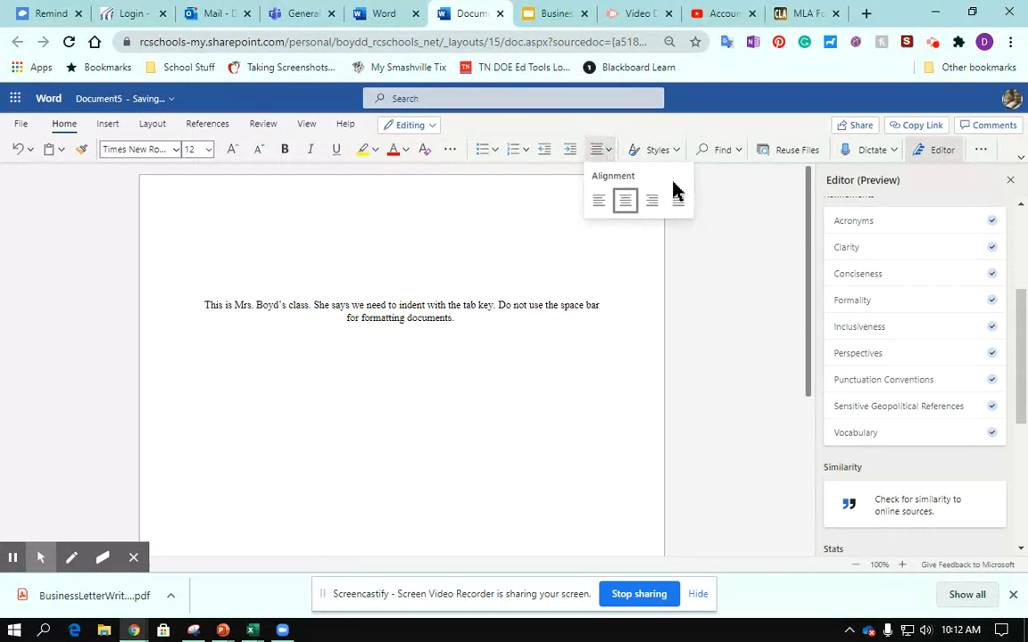
left_click(651, 202)
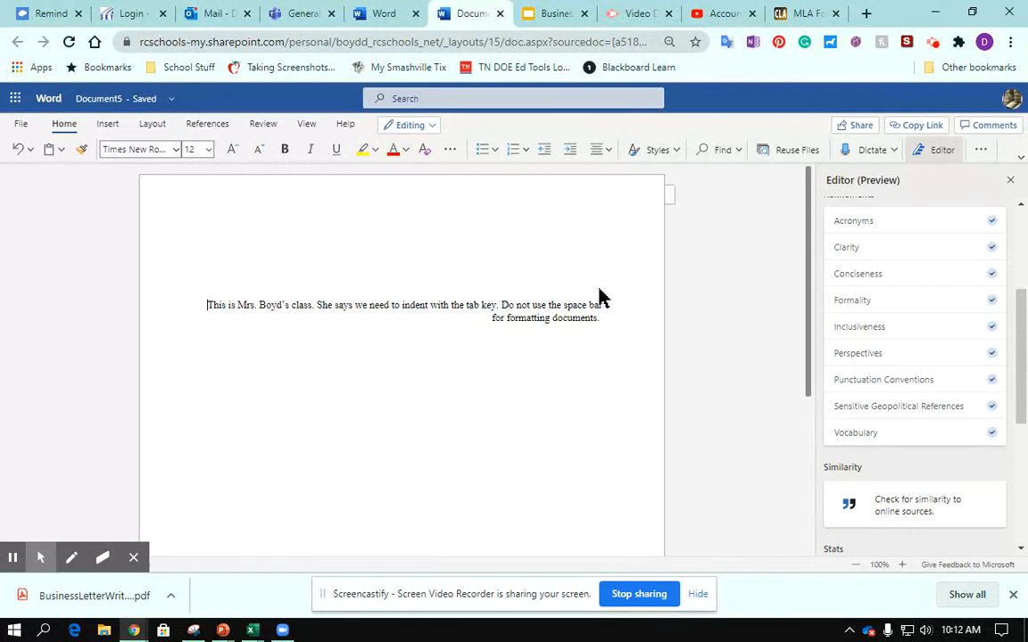
left_click(601, 149)
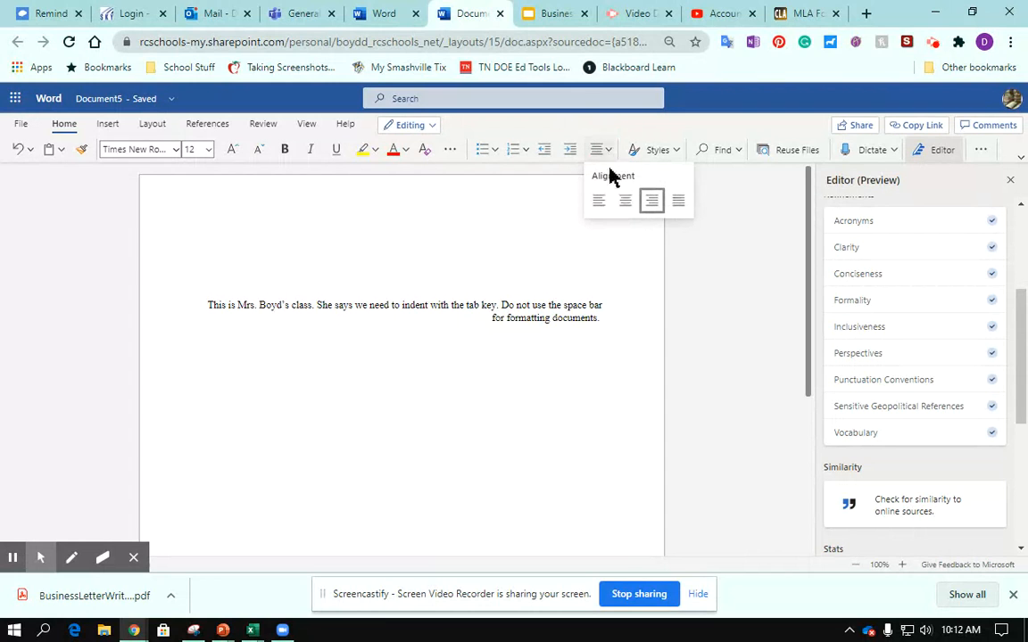
left_click(677, 203)
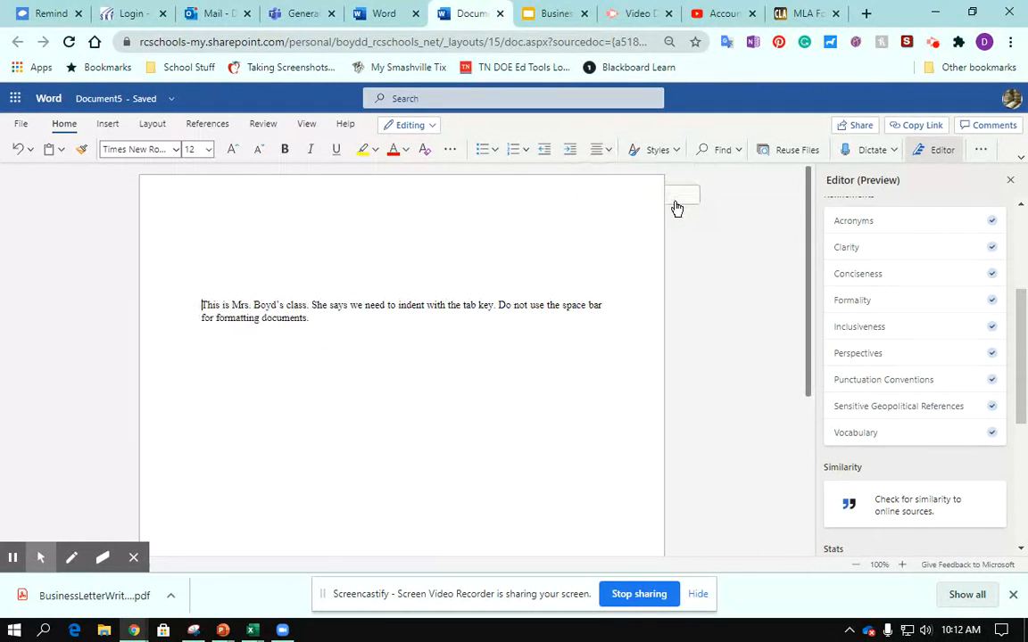
Step: Place the cursor at the start of the paragraph and set its alignment back to left
left_click(201, 306)
left_click(610, 151)
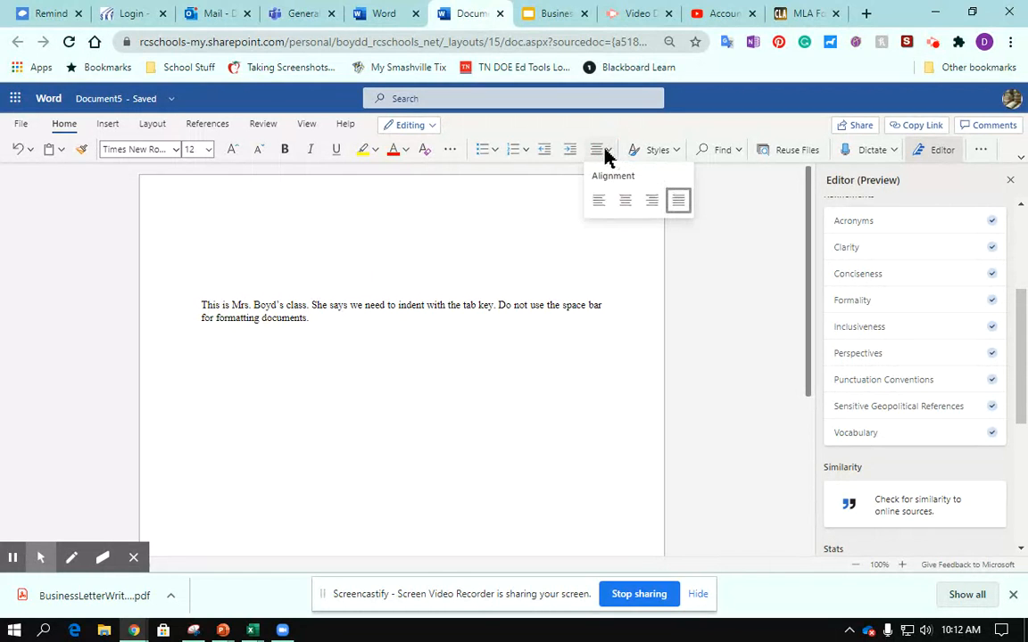
left_click(598, 201)
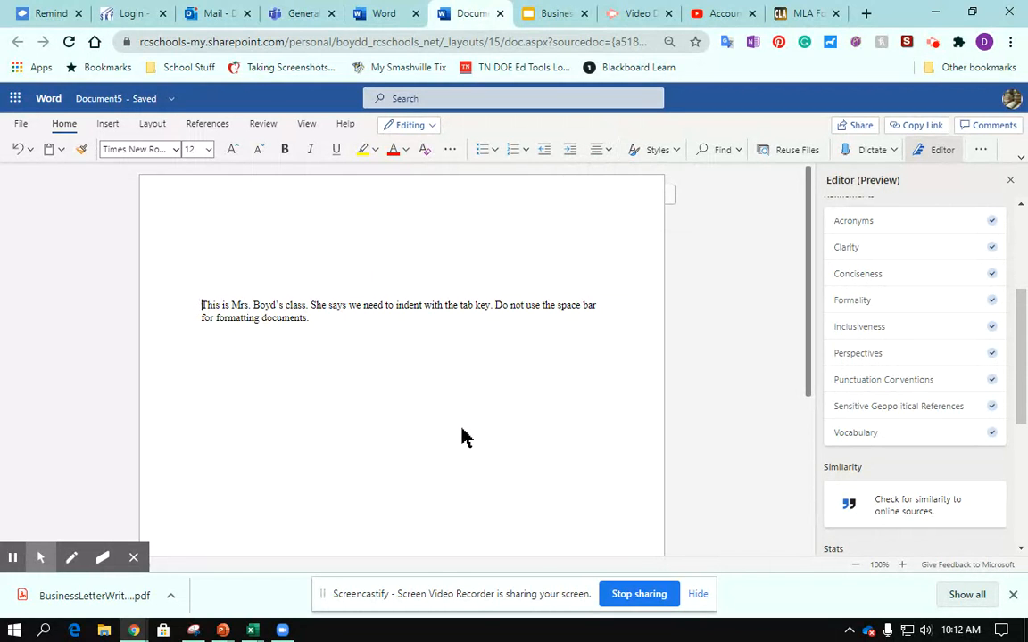